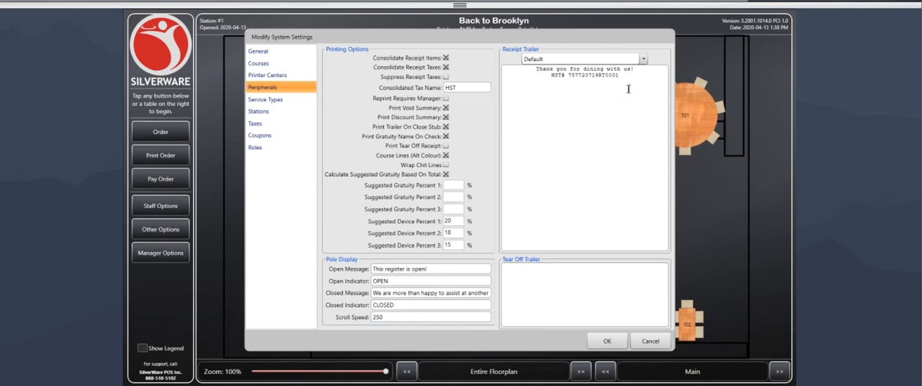
Step: Review the operational, managerial, system and screen permissions available for roles, and accept the system settings
left_click(587, 75)
left_click(260, 152)
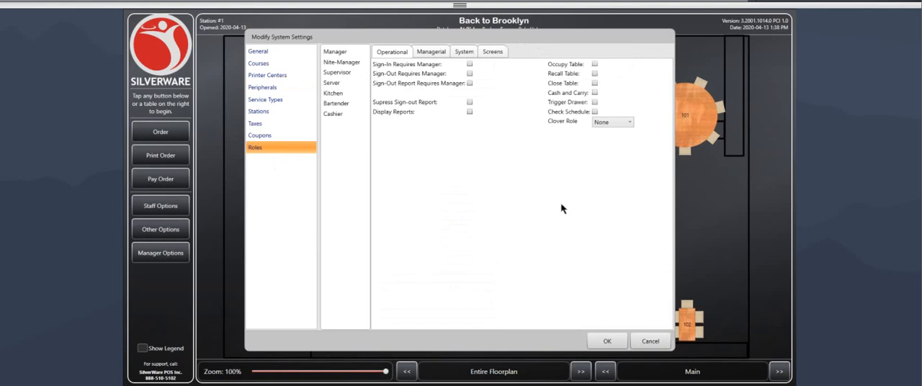
left_click(433, 55)
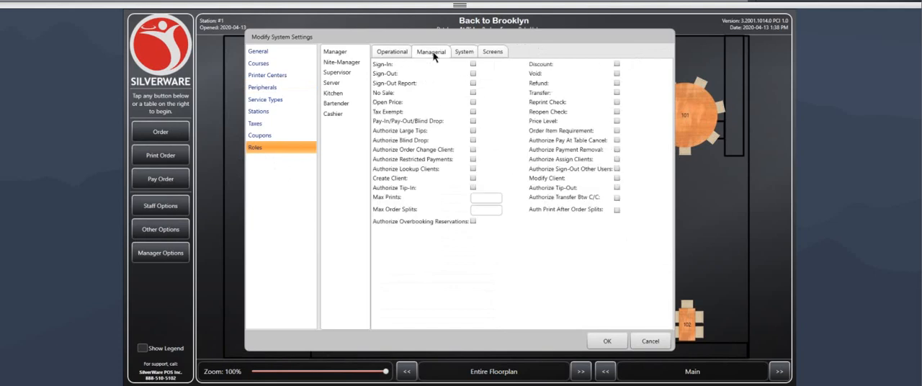
left_click(458, 53)
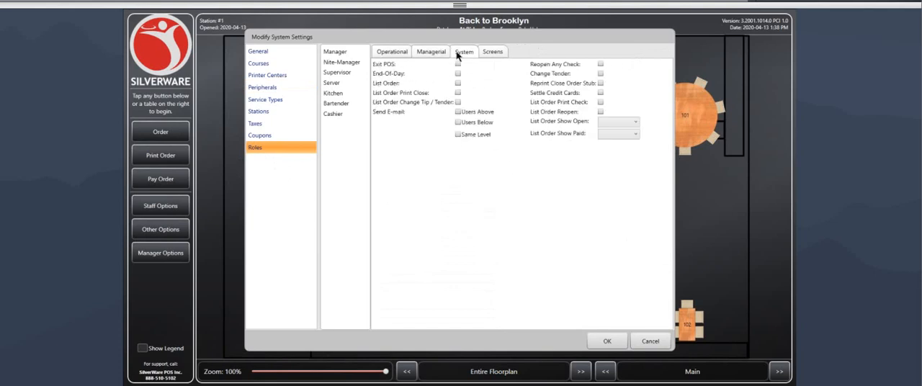
left_click(497, 55)
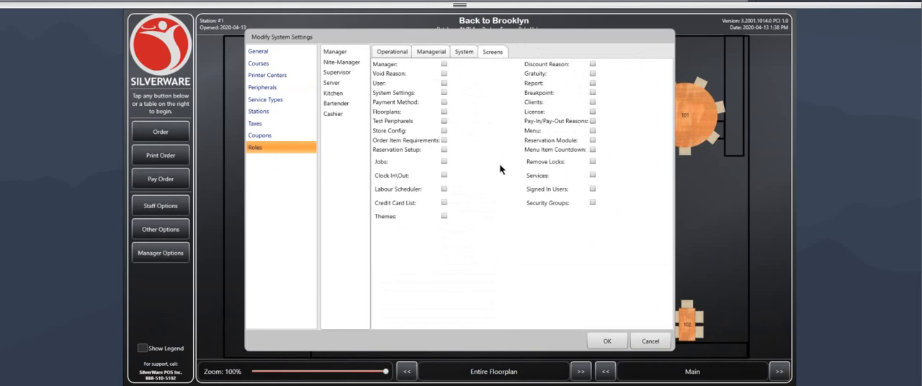
left_click(609, 342)
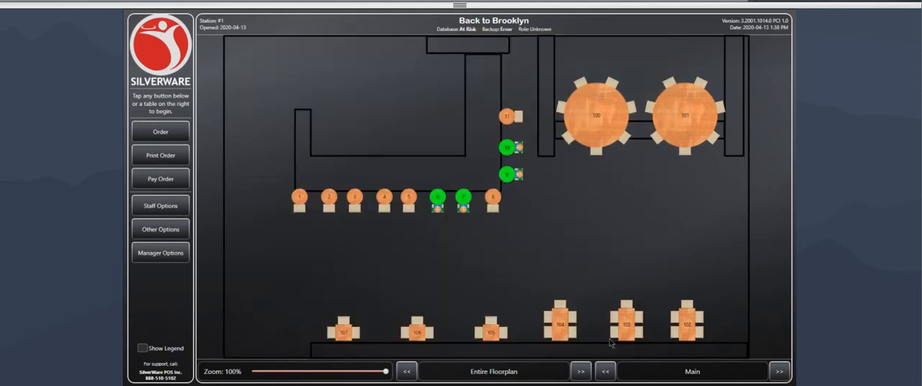
Step: Sign in to the manager options with the manager password and open the employee setup using the administrator password
left_click(171, 258)
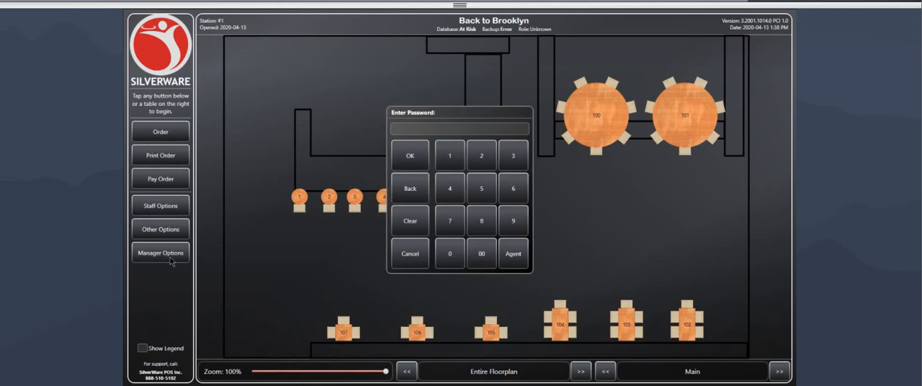
key("Return")
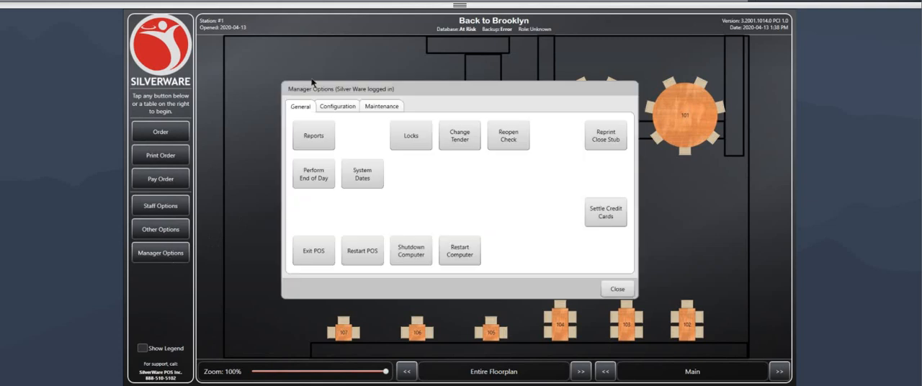
left_click(333, 108)
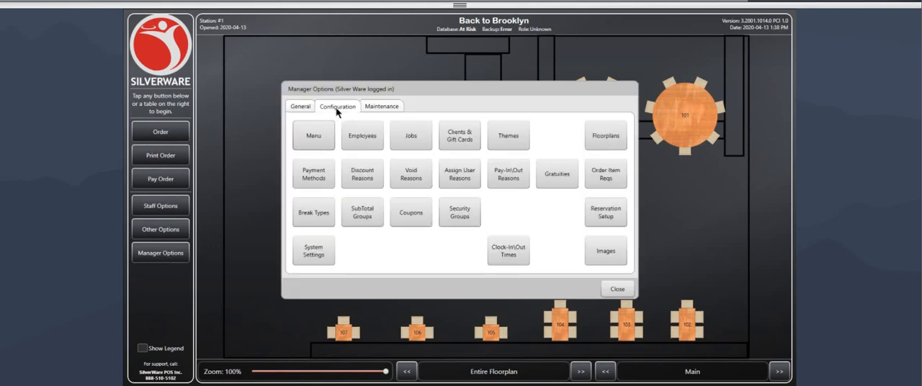
left_click(369, 140)
type("******")
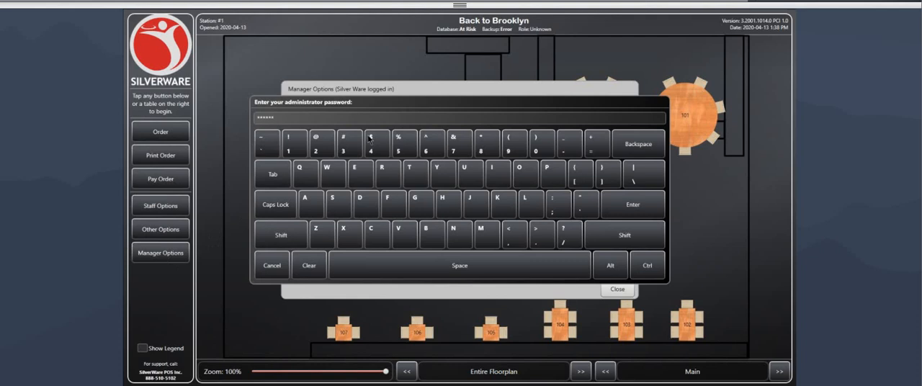
key("Return")
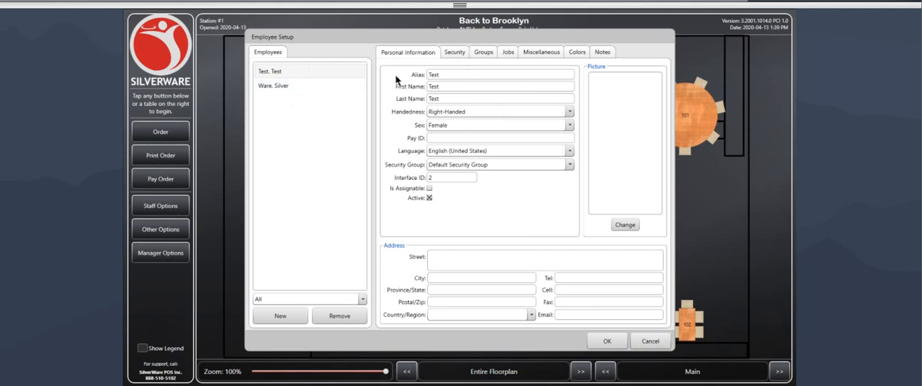
Step: Review the test employee's alias, first name, last name and handedness choices in the personal information
left_click_drag(447, 74, 417, 71)
left_click(455, 73)
left_click(440, 88)
left_click(452, 98)
left_click(444, 113)
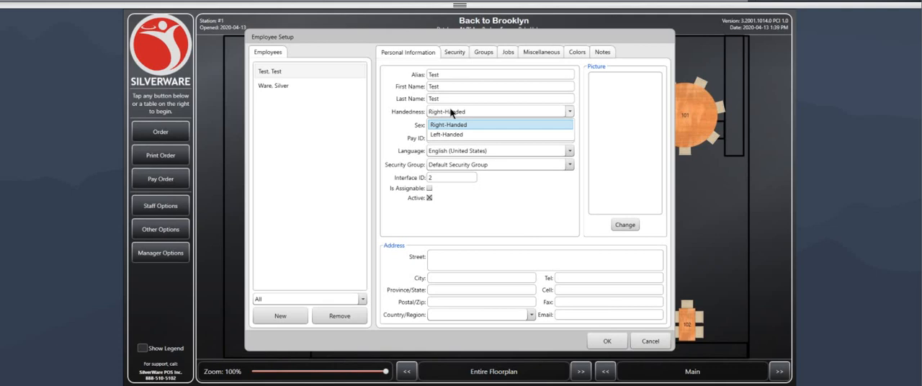
left_click(455, 57)
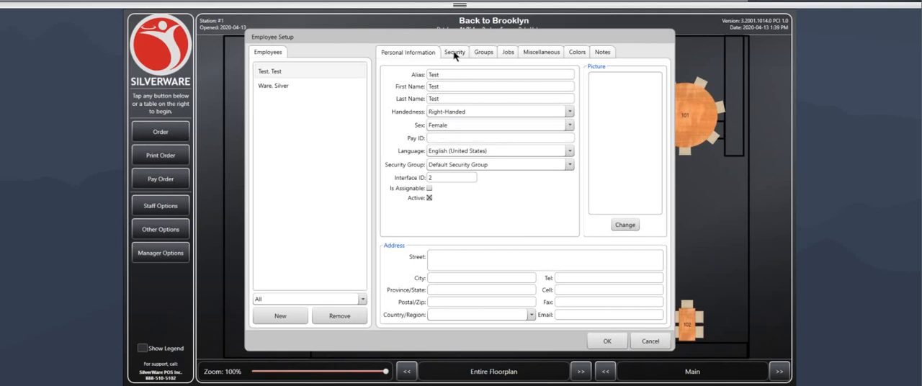
Step: Cycle the test employee's Occupy Table operational permission through its unchecked, checked and inherited states
left_click(454, 54)
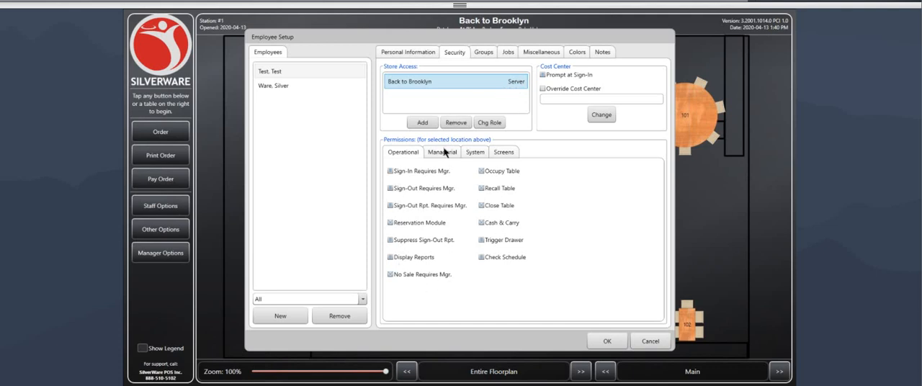
left_click(479, 172)
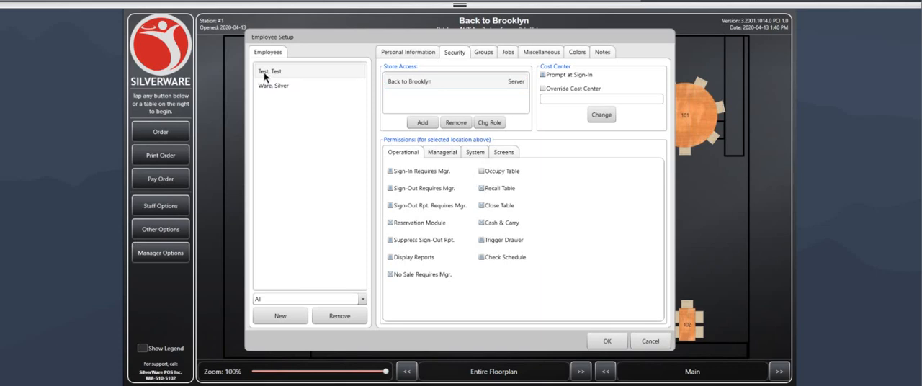
left_click(481, 173)
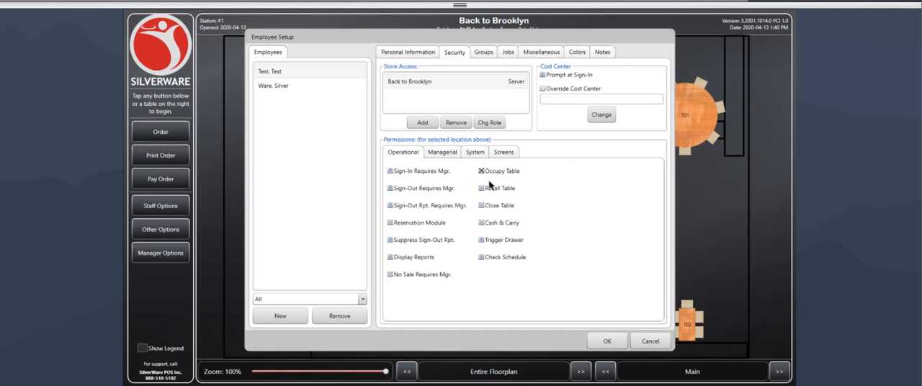
left_click(482, 172)
Step: Examine the test employee's managerial, system and screen permissions and the assigned security groups
left_click(445, 153)
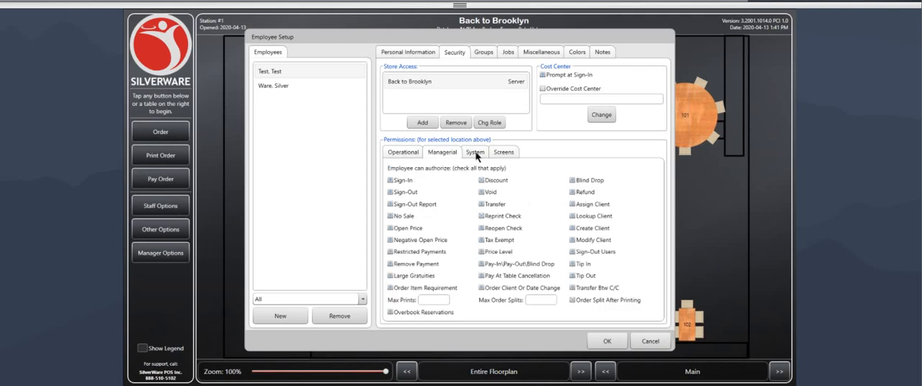
left_click(476, 154)
left_click(504, 153)
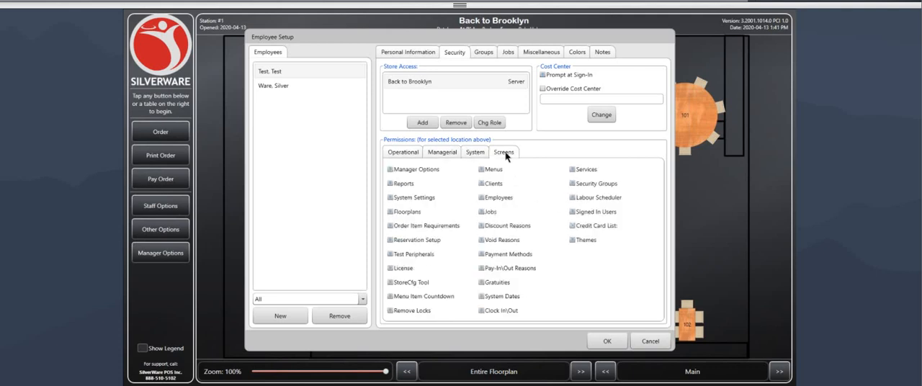
left_click(442, 155)
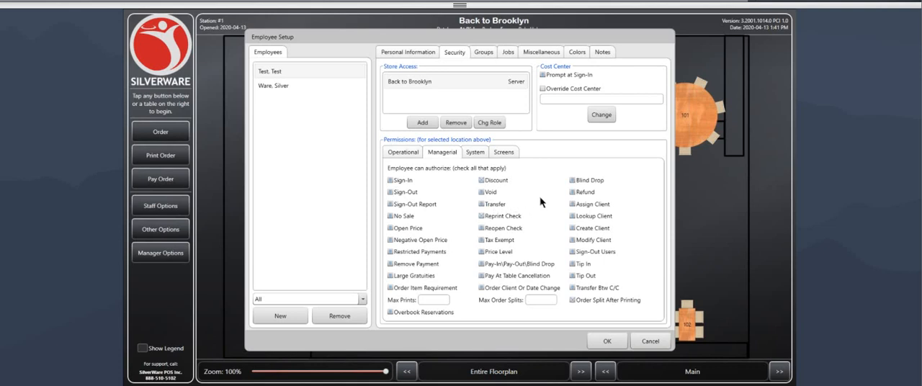
left_click(486, 55)
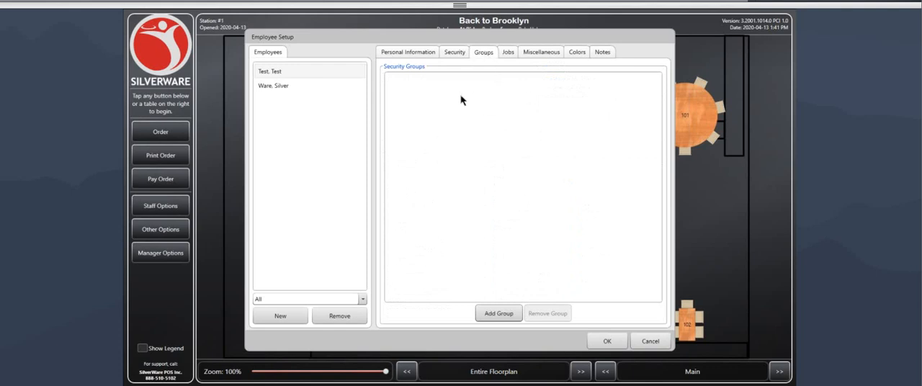
Step: Set the pay rate of the test employee's Bartender job to $13.50
left_click(509, 55)
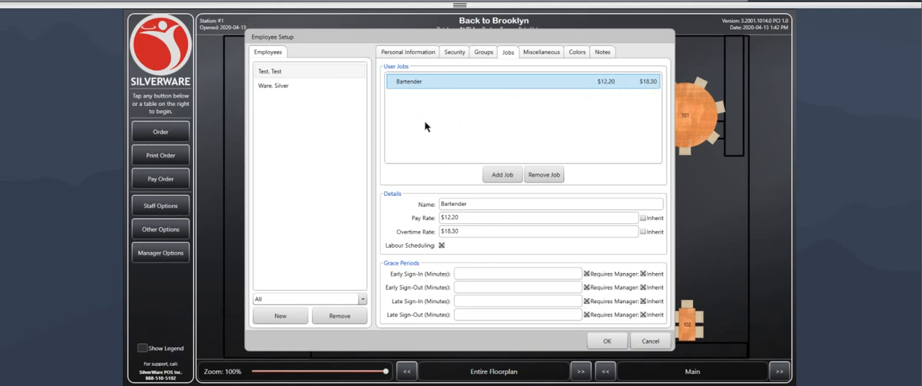
left_click(465, 218)
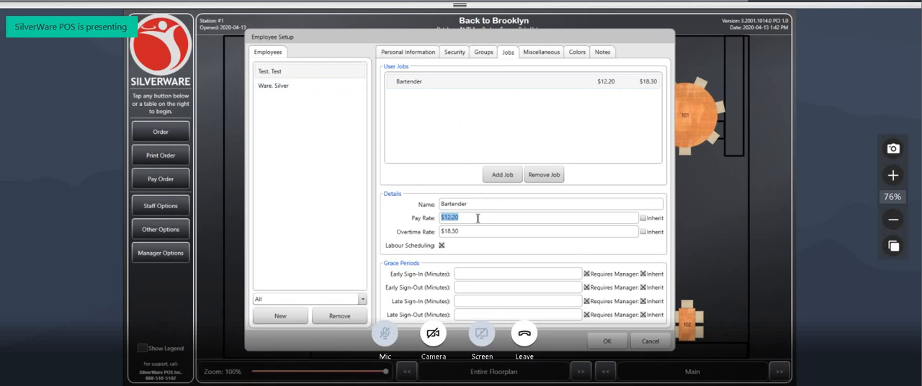
left_click(642, 218)
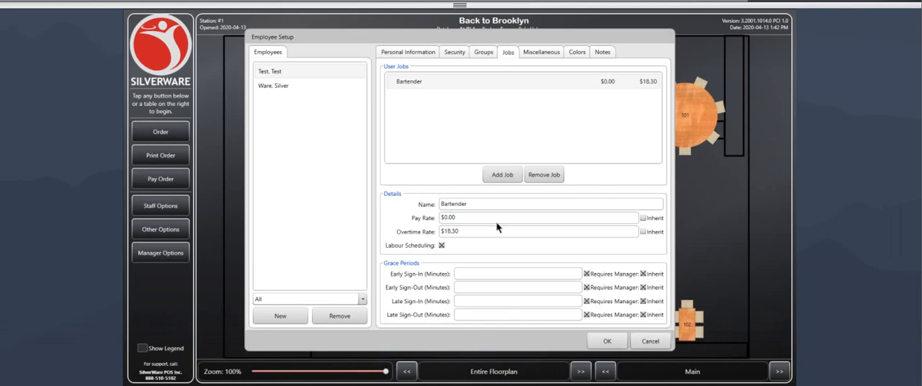
left_click_drag(454, 218, 435, 224)
type("13.50")
left_click(480, 228)
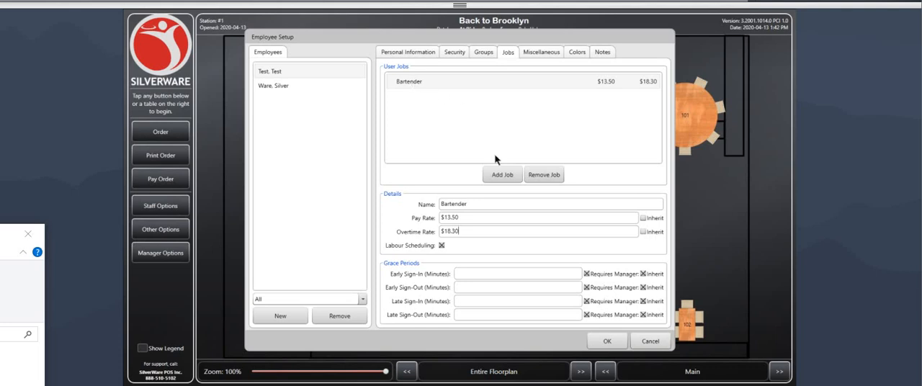
Step: Add the Server job to the test employee's jobs and select the Bartender job again
left_click(502, 174)
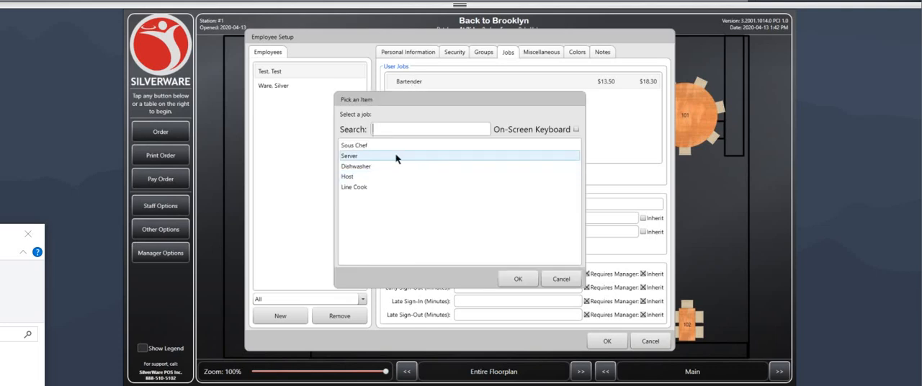
left_click(358, 155)
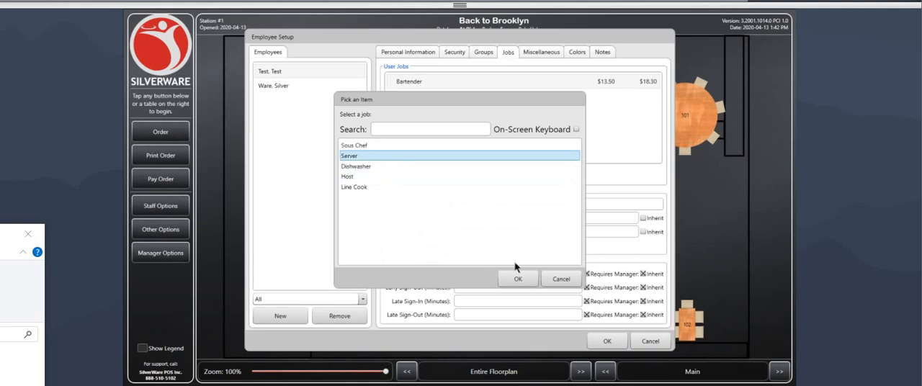
left_click(517, 279)
left_click(497, 100)
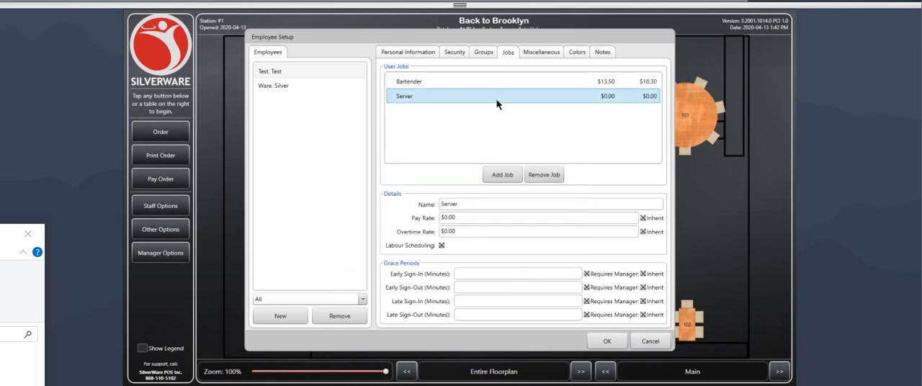
left_click(488, 87)
left_click(481, 92)
Step: Try to assign a magnetic or smart card to the test employee, and open and cancel the administrative password entry
left_click(543, 57)
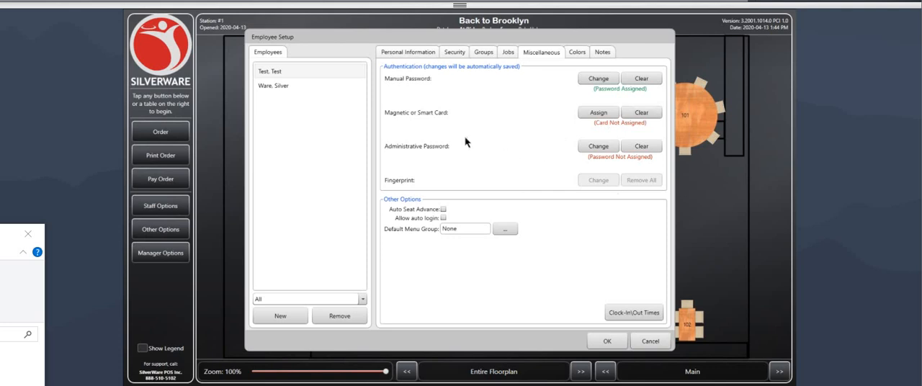
left_click(598, 113)
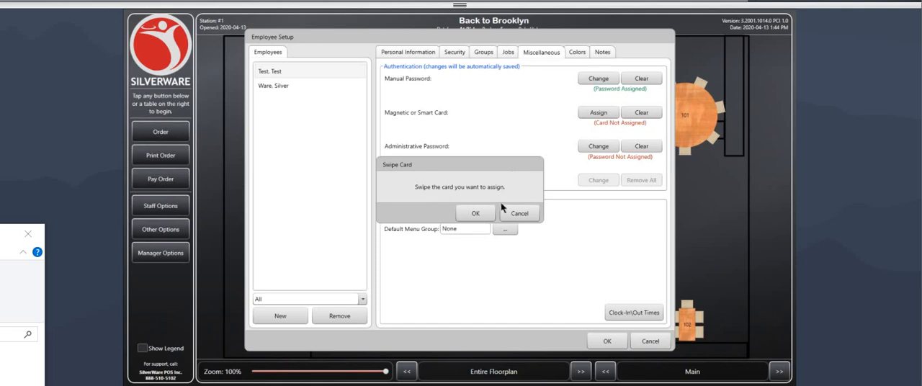
left_click(478, 213)
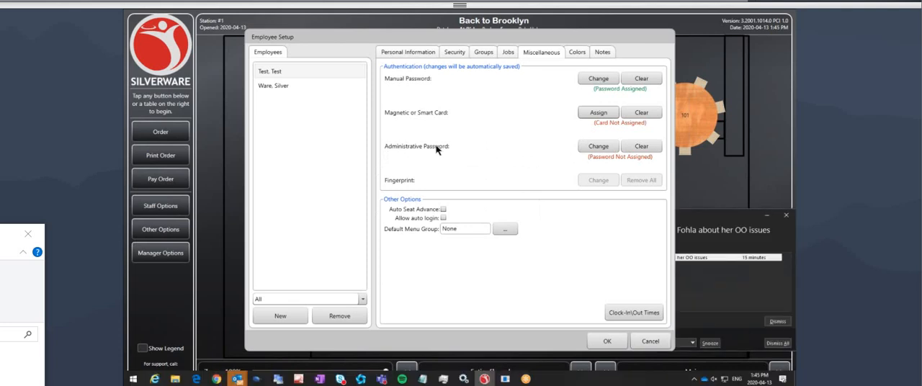
left_click(599, 147)
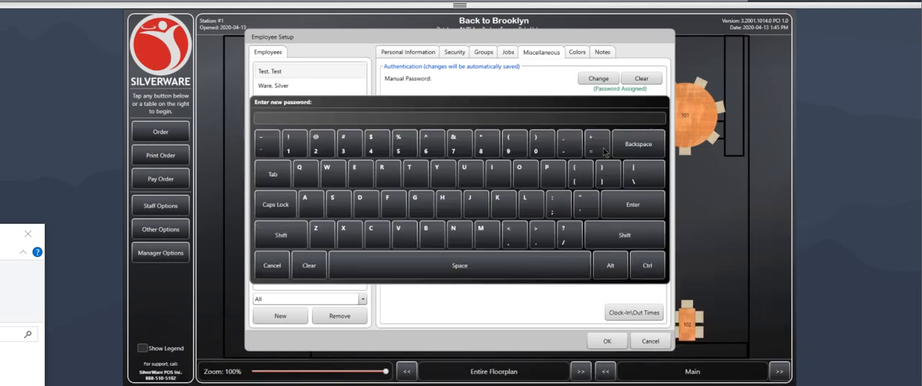
left_click(272, 265)
left_click(461, 202)
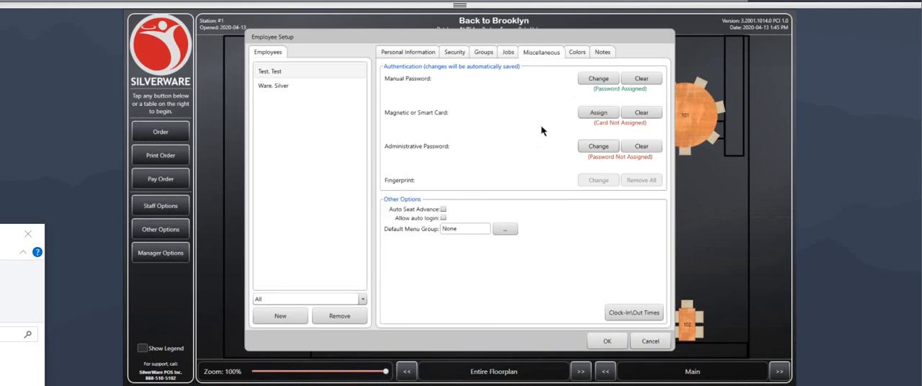
Step: Try a red shade for the employee's Occupied Table Cloth colour, discard it, and view the employee's notes
left_click(576, 55)
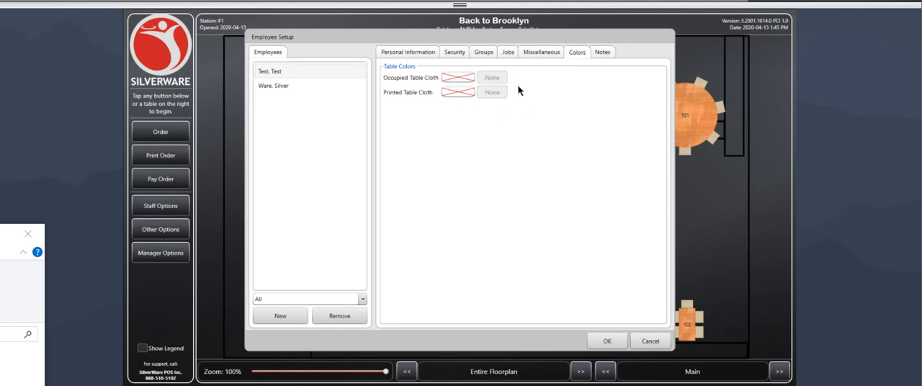
left_click(461, 79)
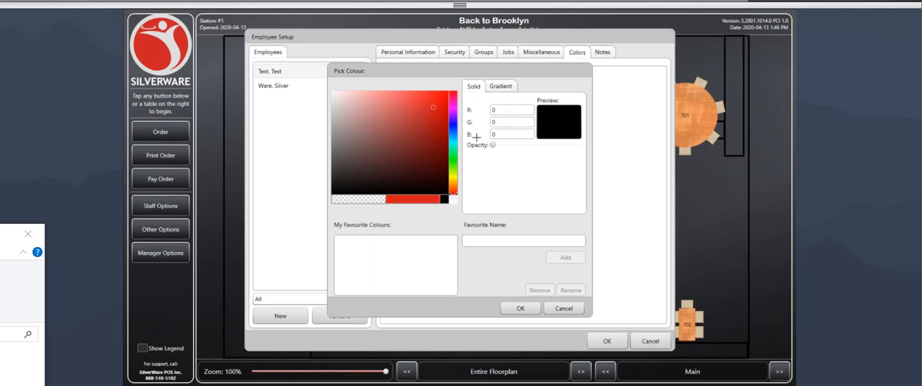
left_click(420, 127)
left_click(564, 309)
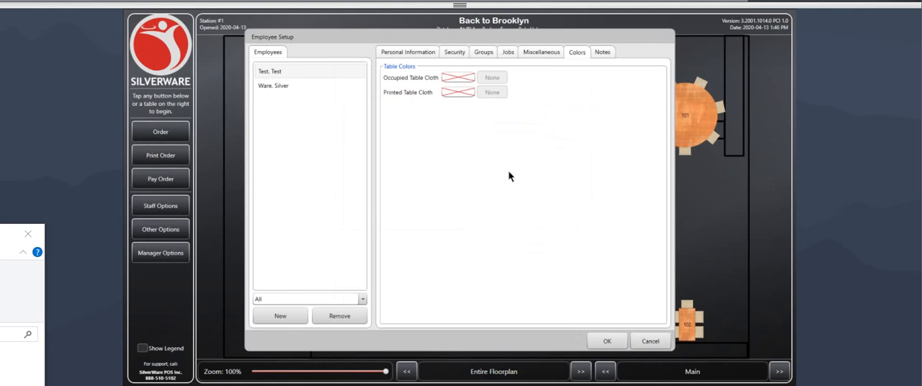
left_click(600, 53)
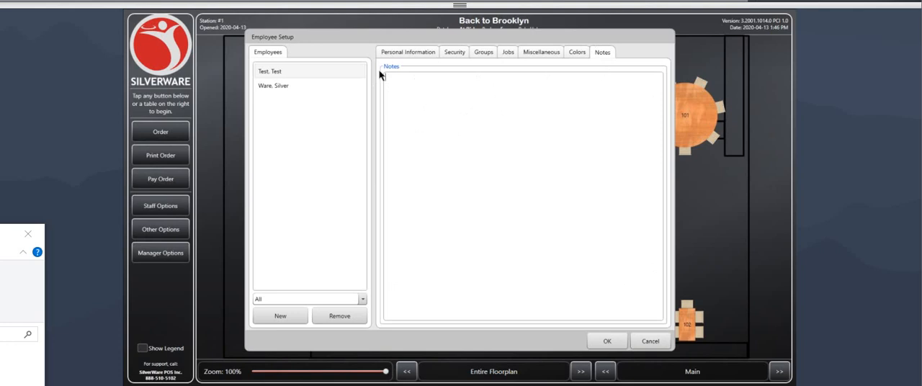
Step: Try a purple shade (R 91, G 24, B 226) for the employee's Occupied Table Cloth colour and clear it back to None
left_click(396, 78)
left_click(400, 51)
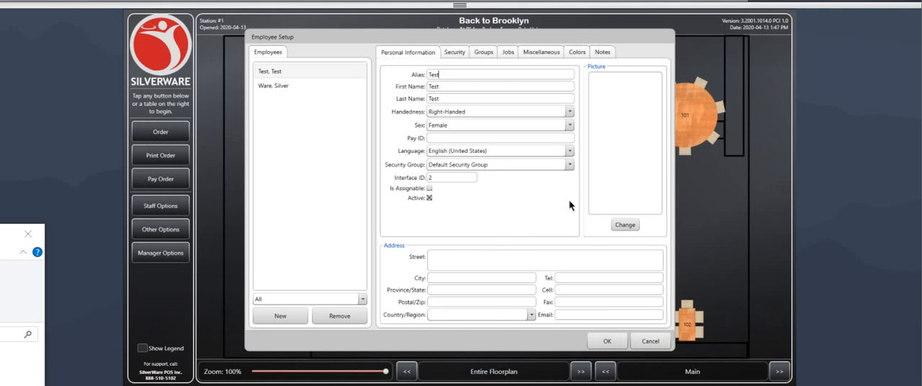
left_click(579, 53)
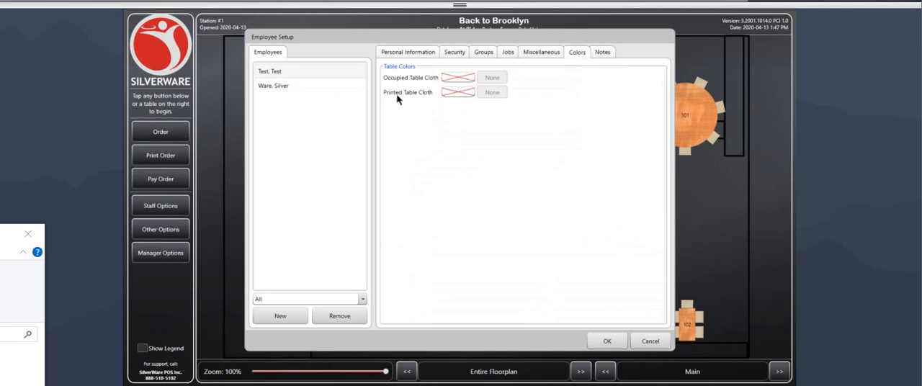
left_click(461, 78)
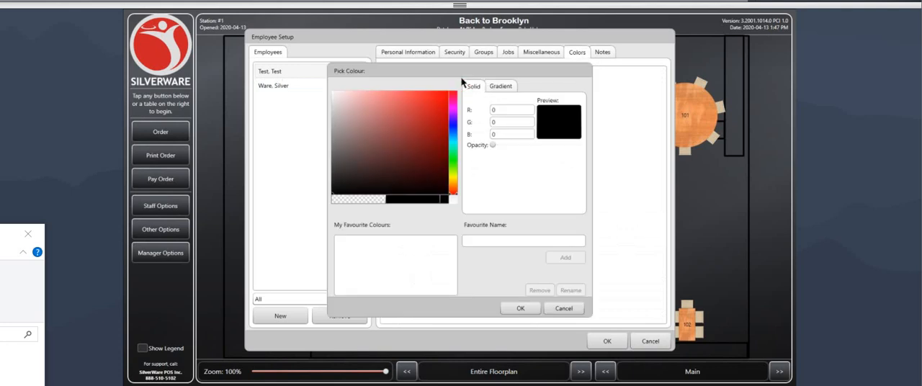
mouse_move(453, 104)
left_mouse_down()
mouse_move(461, 198)
mouse_move(454, 119)
left_mouse_up()
left_click(435, 102)
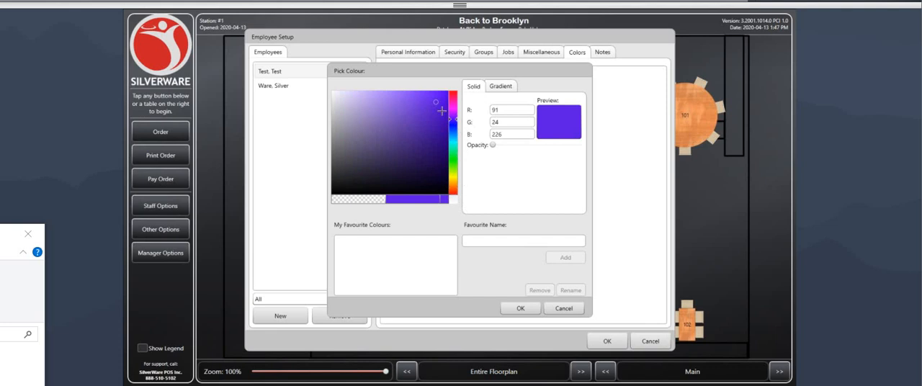
left_click(521, 308)
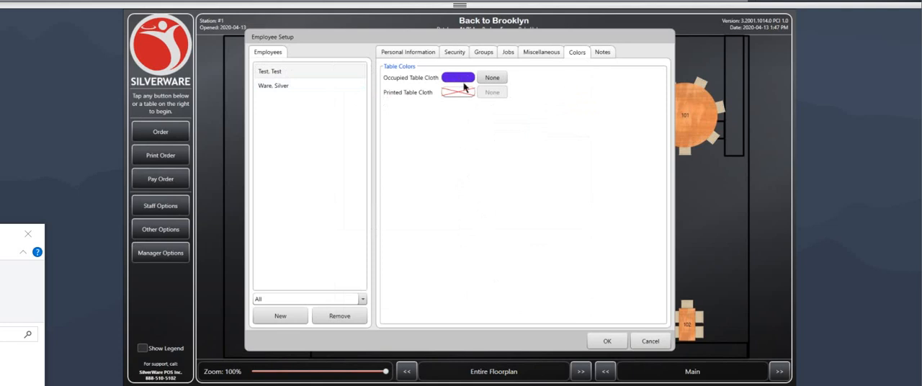
left_click(492, 79)
Step: Save the employee setup and open the Jobs configuration, entering the administrator password
left_click(417, 55)
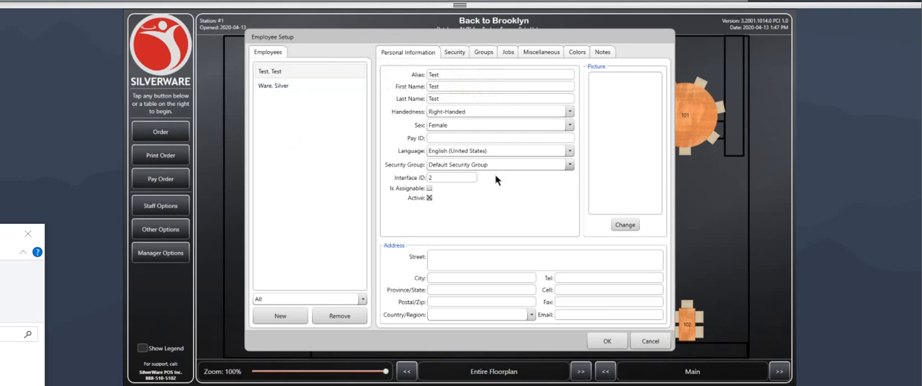
left_click(607, 342)
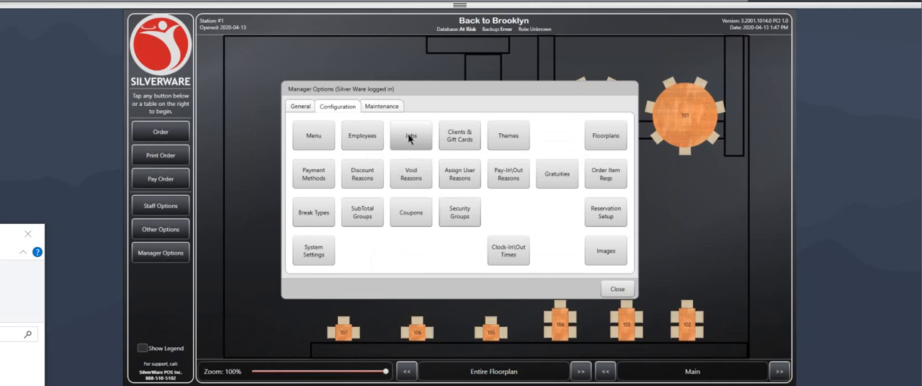
left_click(409, 137)
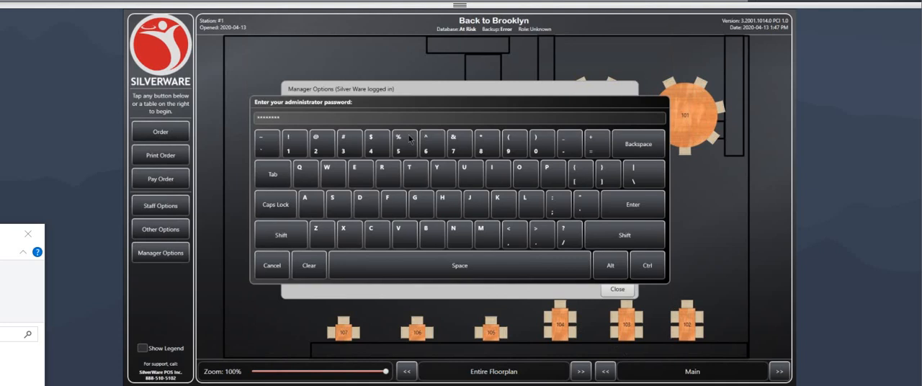
key("Return")
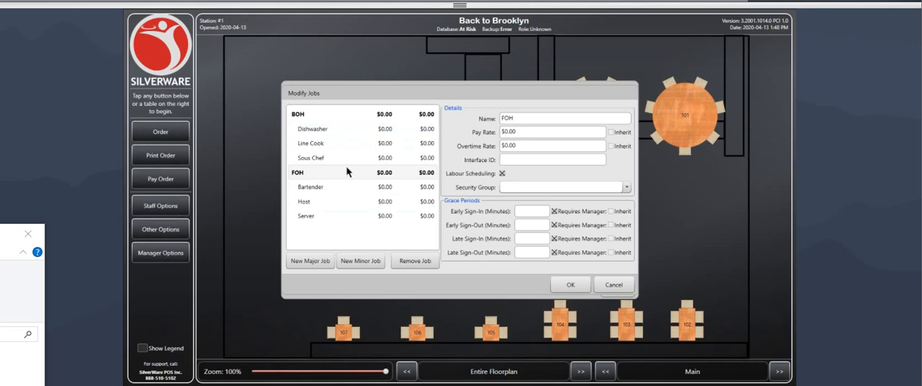
Step: Add a new minor job named Busser under the FOH major job
left_click(314, 173)
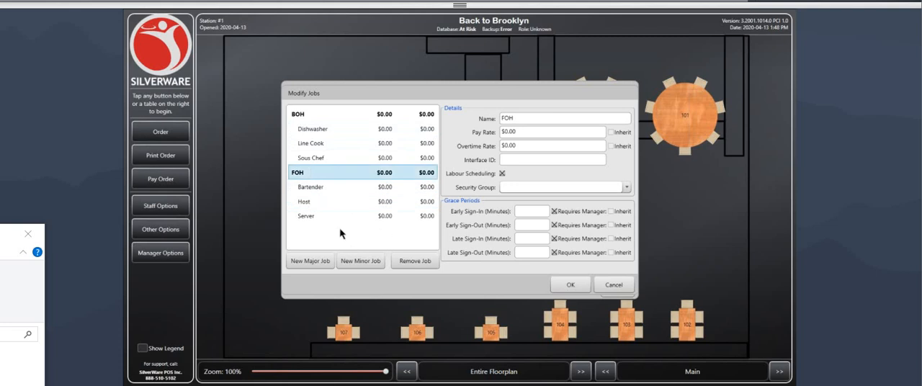
left_click(360, 262)
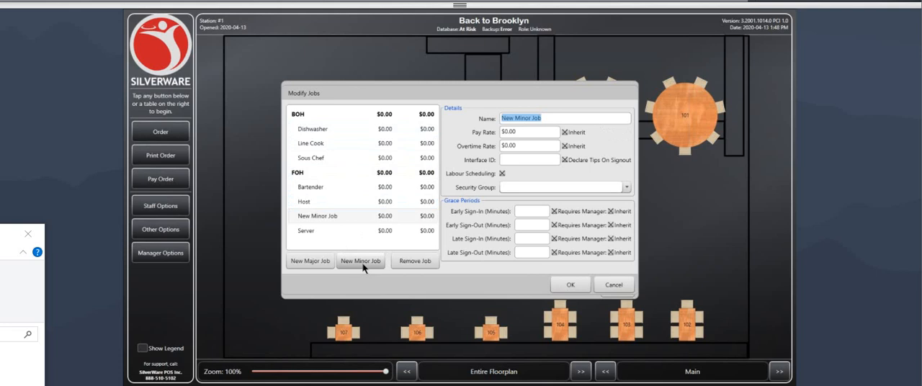
type("B")
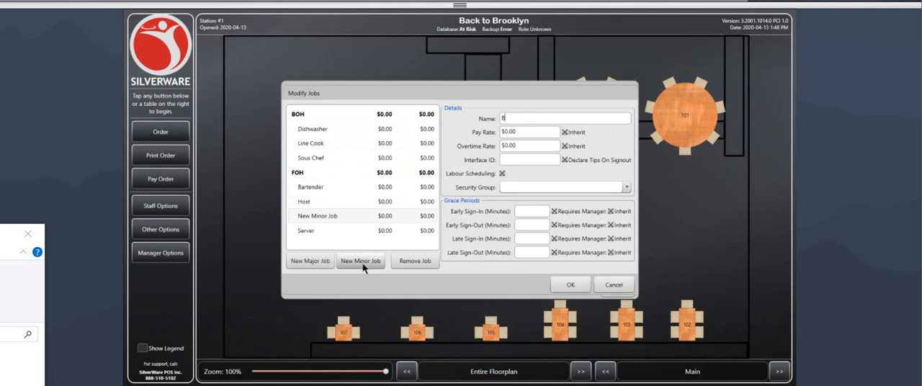
type("usser")
key("Tab")
Step: Set the Busser job's pay rate to $13.50 and its overtime rate to $18.75
left_click_drag(520, 133, 499, 135)
type("13.50")
left_click_drag(529, 145, 509, 147)
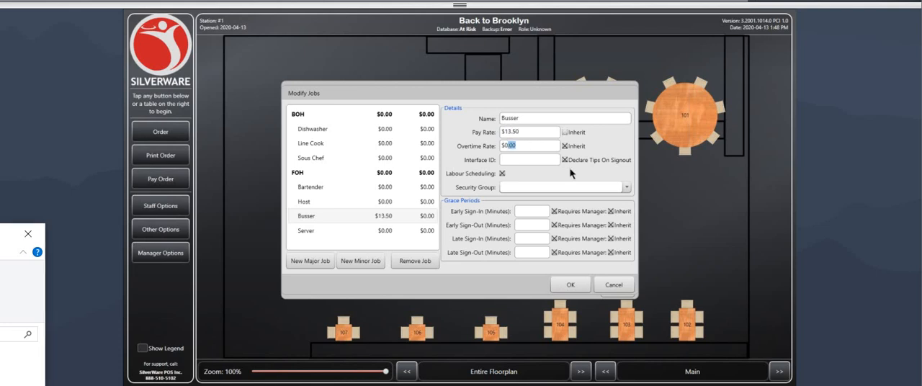
key("BackSpace")
type("18.75")
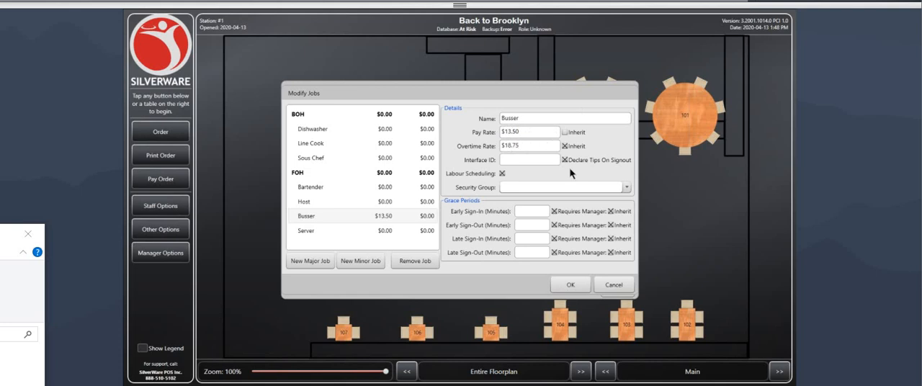
key("Tab")
Step: Examine the details of the FOH and BOH major jobs and start a new major job
left_click(309, 175)
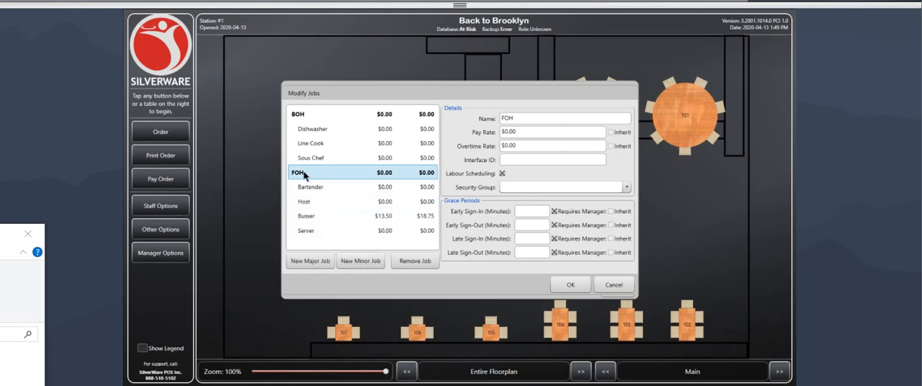
left_click(297, 116)
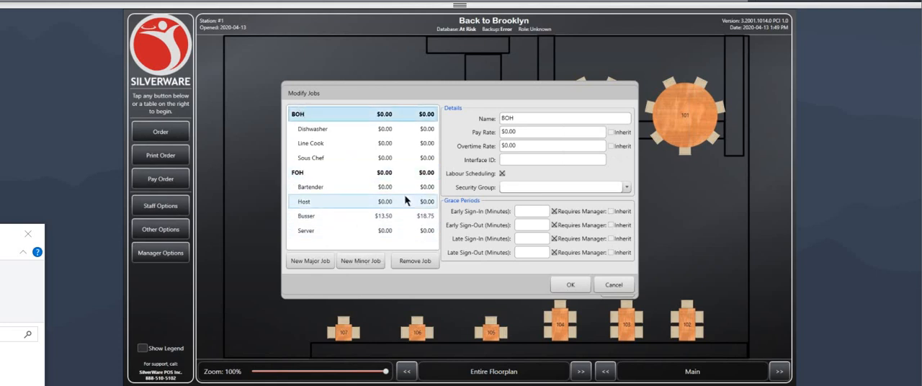
left_click(303, 174)
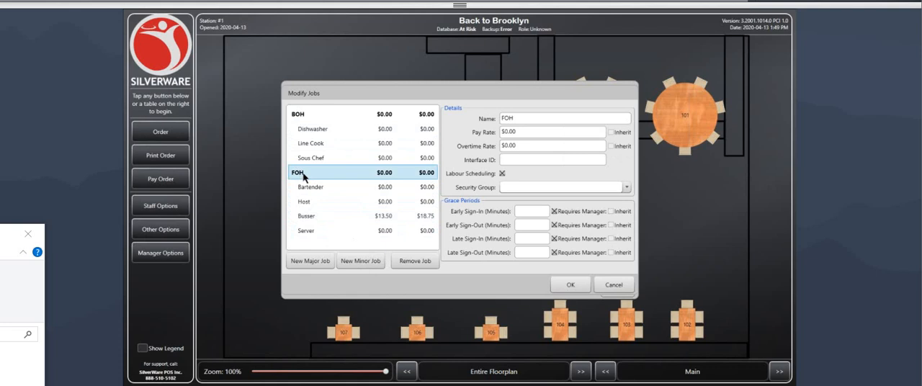
left_click(311, 262)
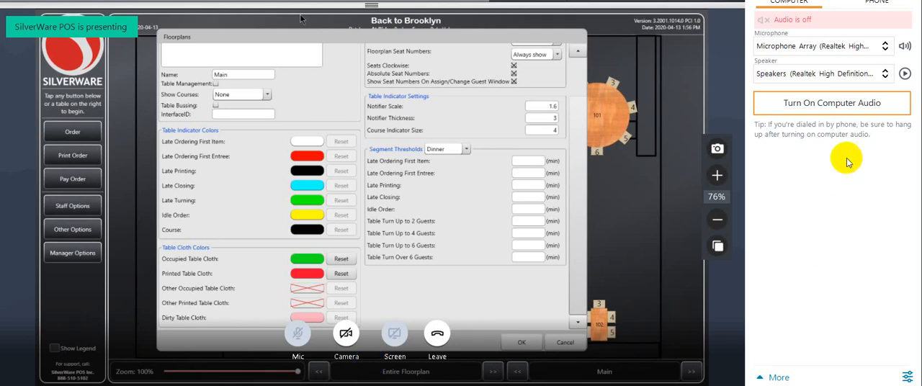
Step: Turn on the computer audio for the online meeting
left_click(846, 101)
left_click(828, 104)
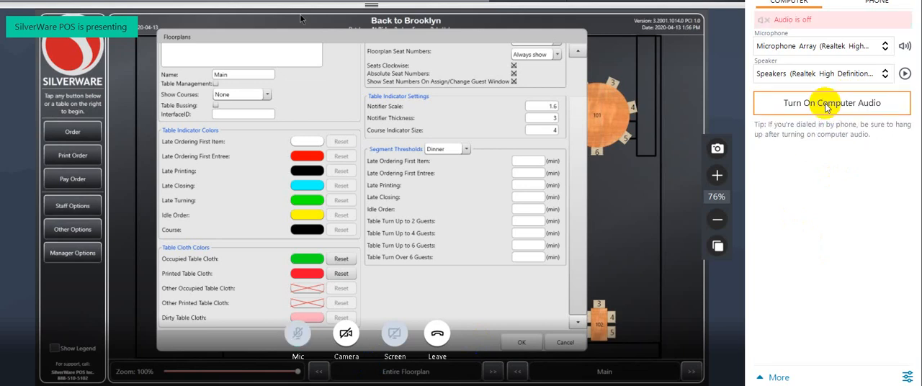
left_click(880, 1)
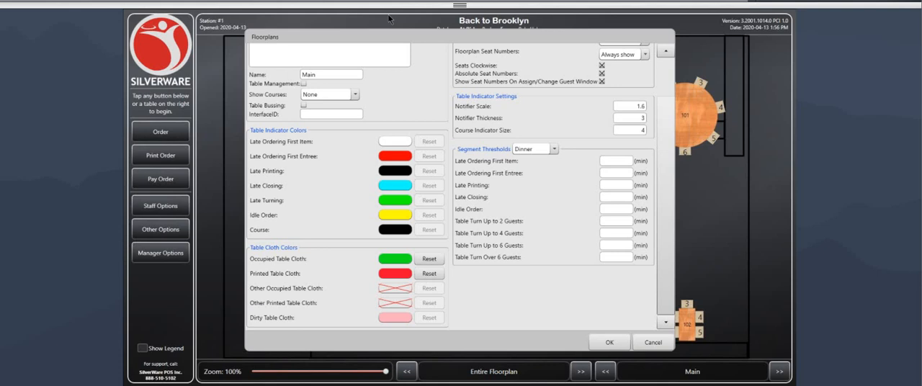
Step: Review the floorplan settings and open the Main floorplan in the Designer, saving the pending changes
scroll(492, 130, "up", 1)
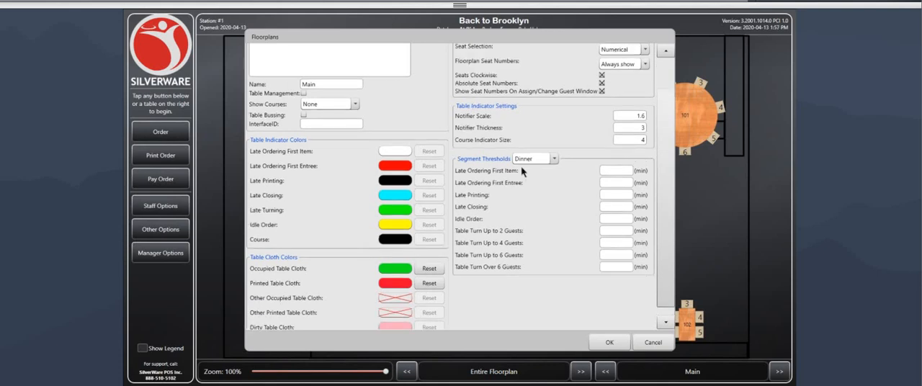
scroll(481, 217, "down", 1)
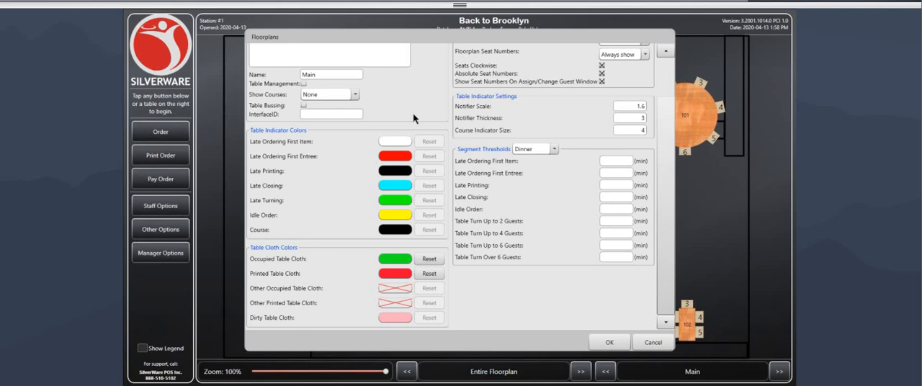
scroll(414, 143, "up", 3)
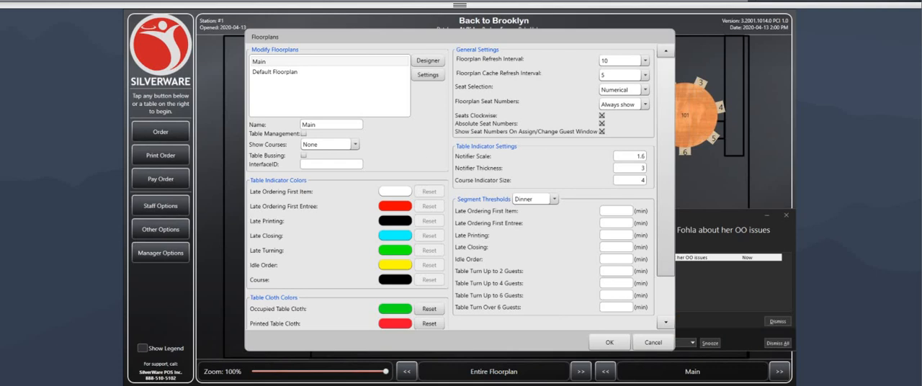
mouse_move(423, 381)
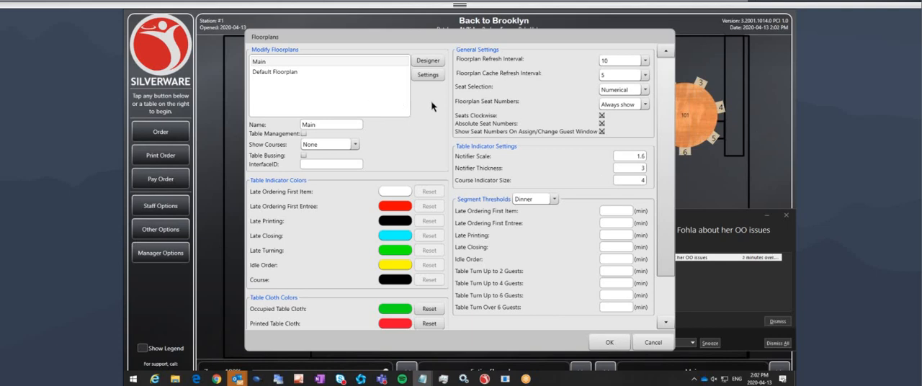
left_click(261, 62)
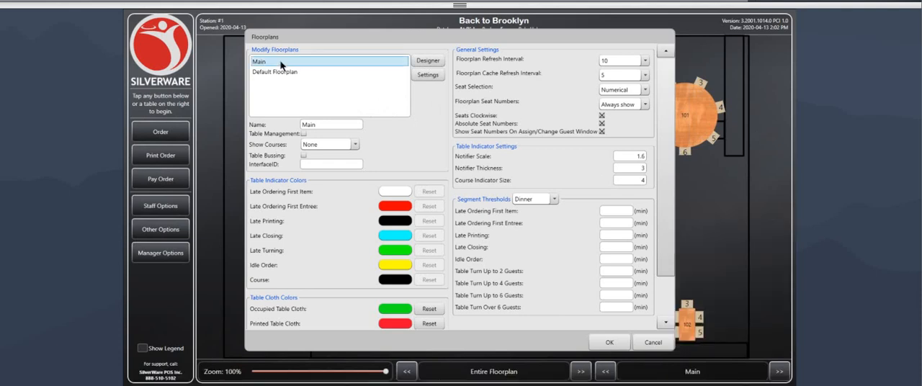
left_click(429, 62)
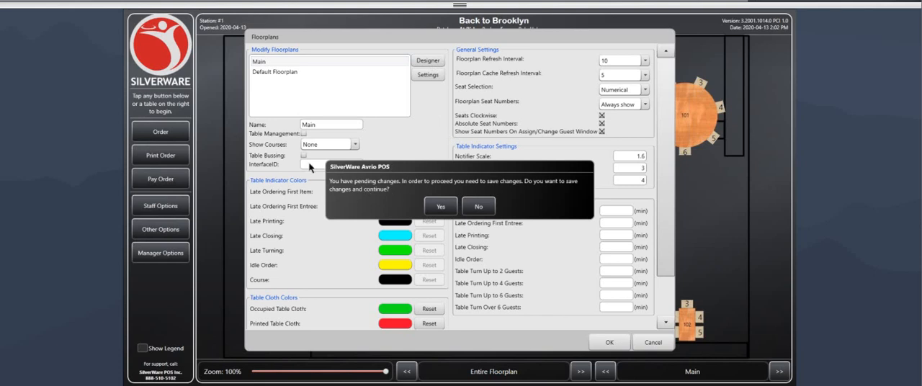
left_click(444, 206)
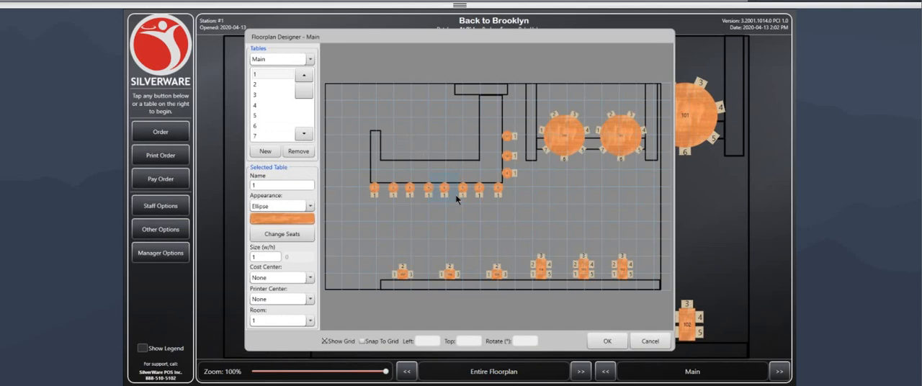
Step: Move table 1 to about Left 190, Top 368 and table 7 to about Left 487, Top 404, below the bar
left_click(374, 190)
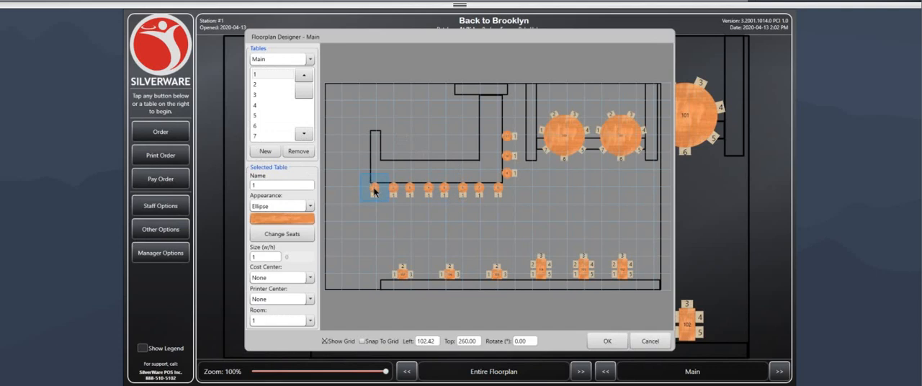
left_click_drag(375, 190, 406, 228)
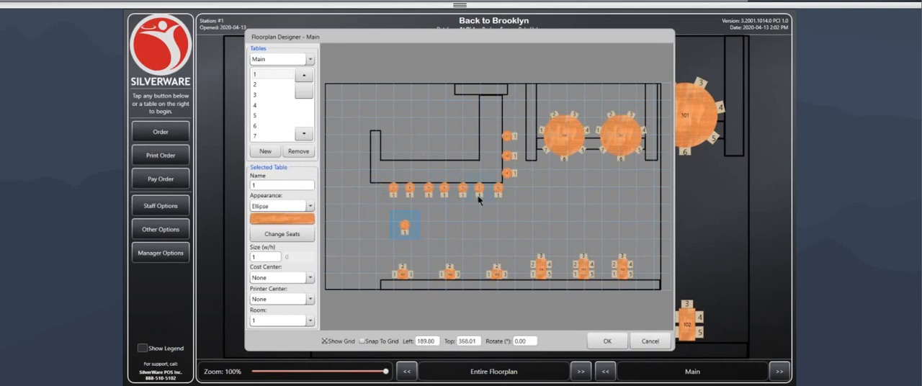
left_click(480, 190)
left_click_drag(482, 189, 509, 238)
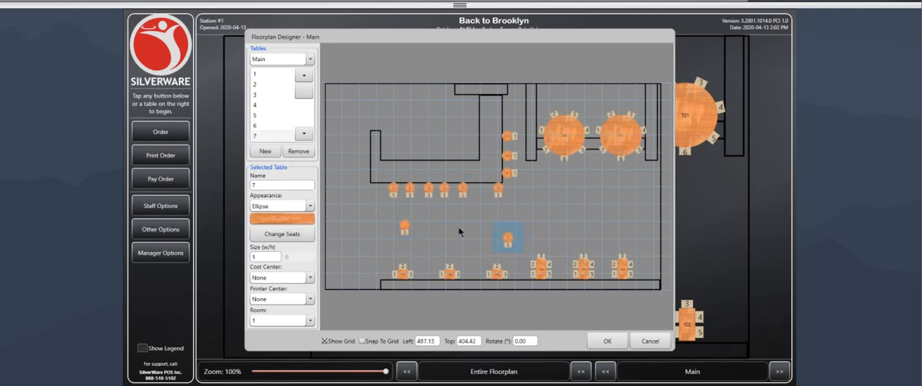
Step: Try the Rectangle appearance for table 1 and set it back to Ellipse
left_click(405, 227)
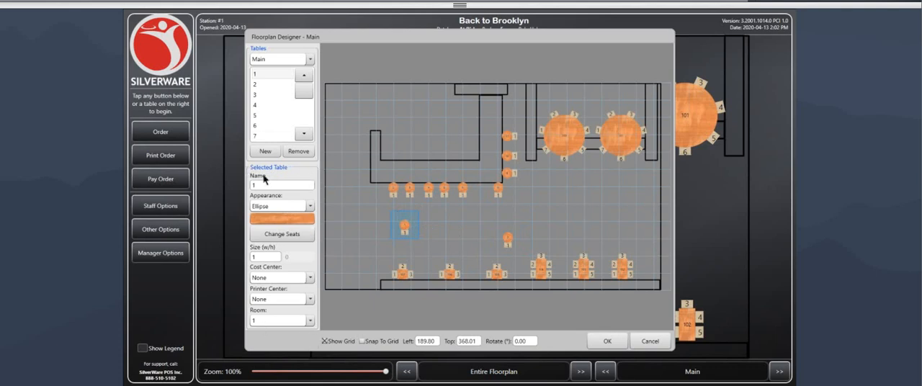
left_click(256, 185)
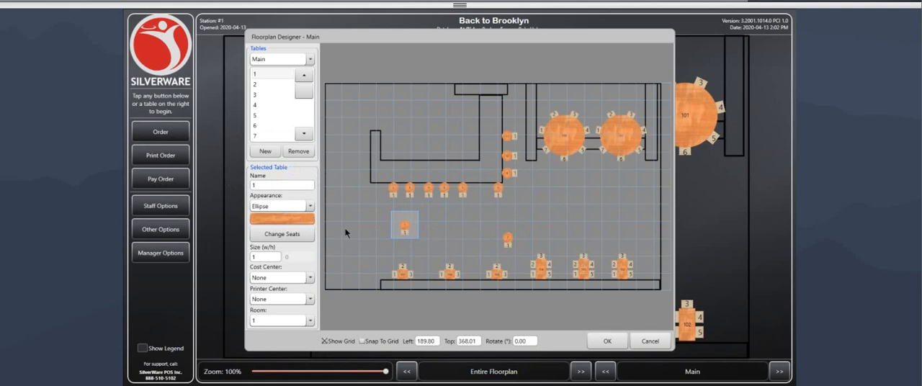
left_click(311, 206)
left_click(269, 224)
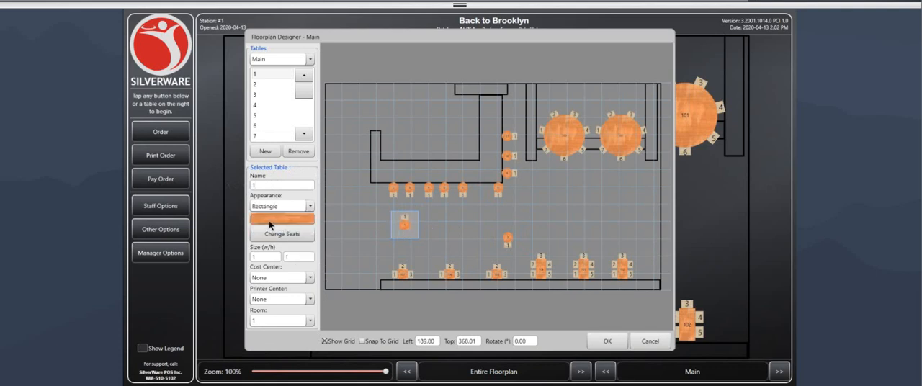
left_click(285, 210)
left_click(273, 229)
Step: Give table 1 three seats, make the upper-left seat number 1, and check the new seat numbering
left_click(280, 238)
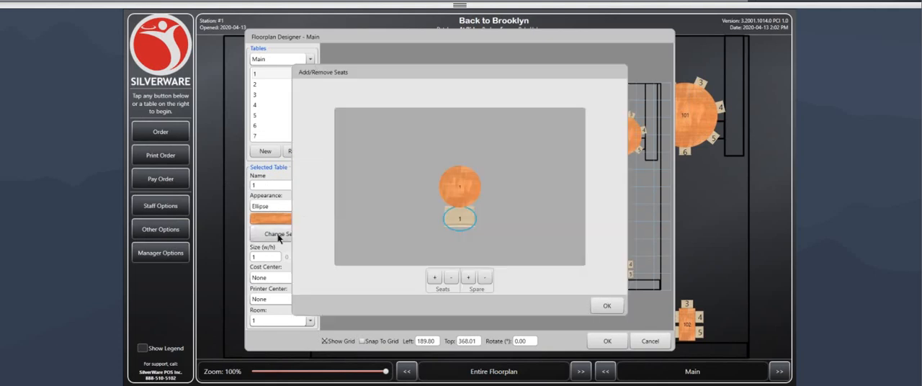
left_click(435, 278)
left_click(435, 278)
left_click(435, 277)
left_click(434, 277)
left_click(435, 277)
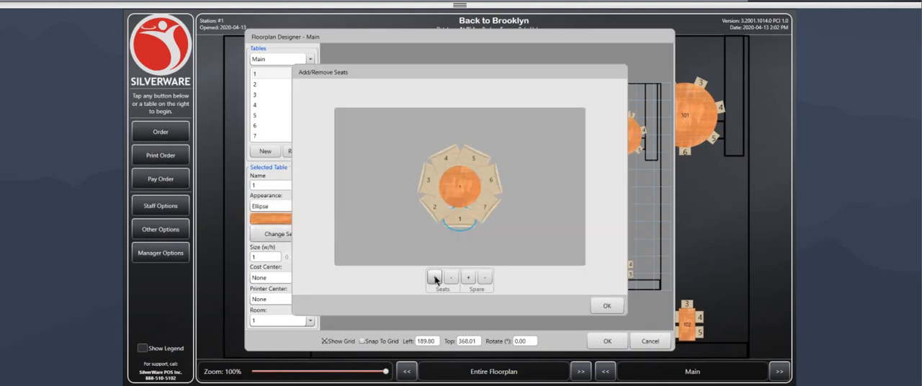
left_click(451, 278)
left_click(451, 277)
left_click(451, 278)
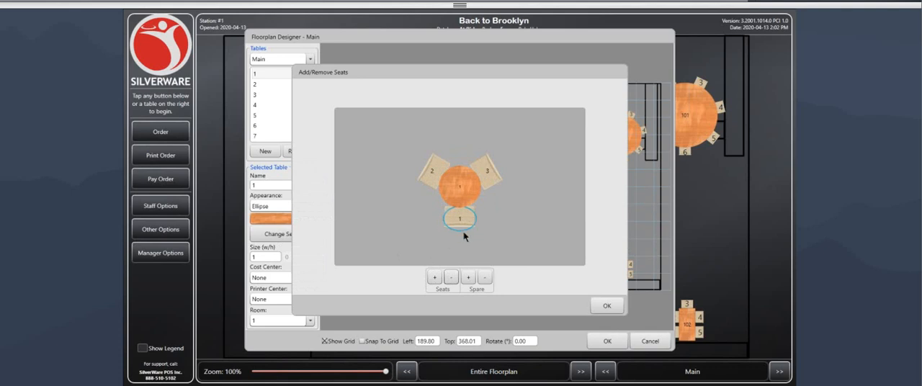
left_click(431, 171)
left_click(605, 305)
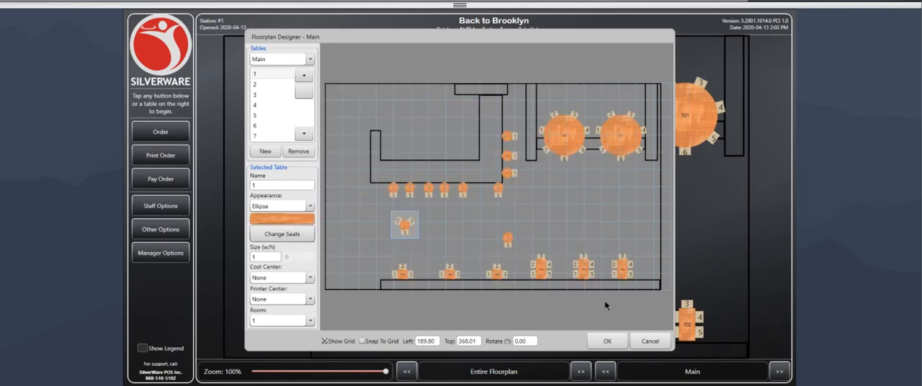
left_click(281, 237)
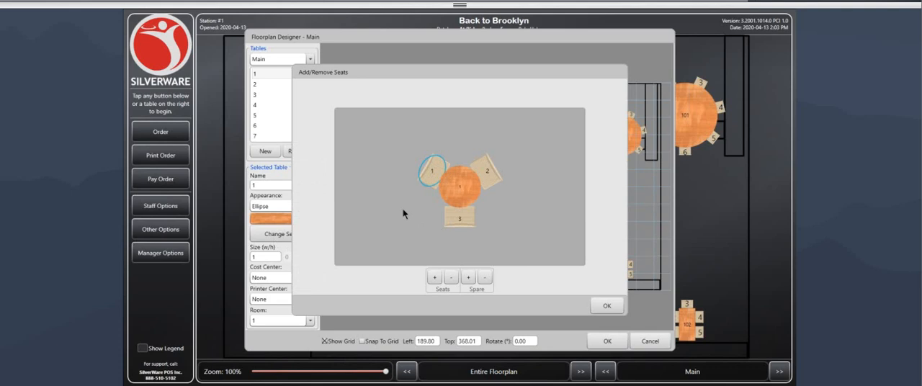
left_click(607, 306)
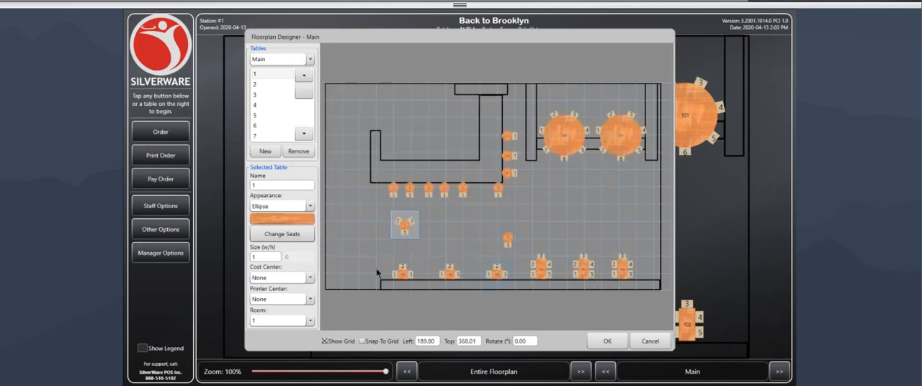
Step: Set the size of table 1 to 3 and move it to about Left 110, Top 341
double_click(256, 257)
type("2")
key("Return")
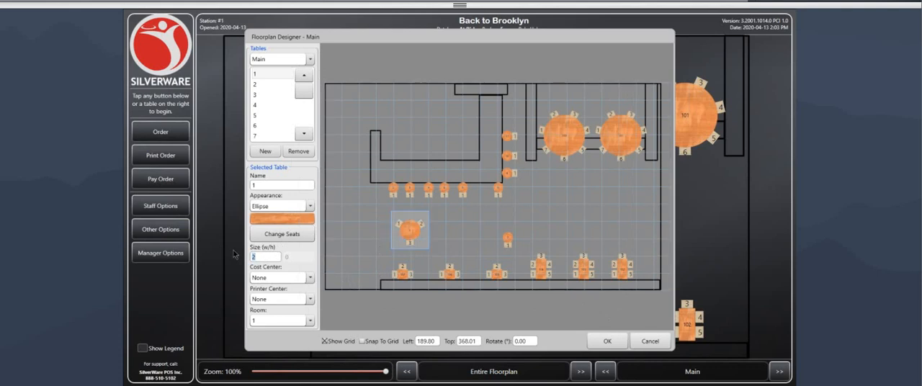
type("3")
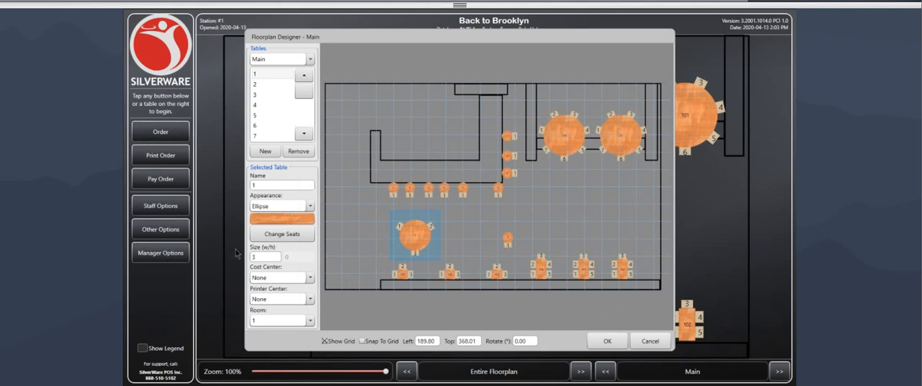
left_click(263, 256)
left_click_drag(421, 246, 394, 236)
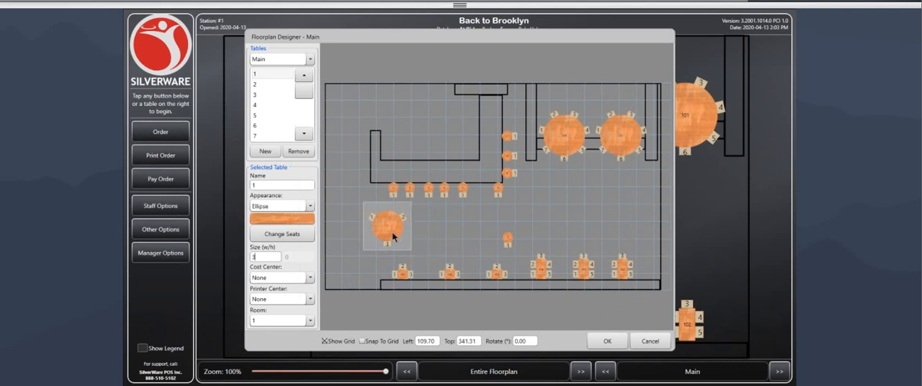
Step: Try an extra seat at the bottom end and on the left side of table 104, and remove both again
left_click(574, 141)
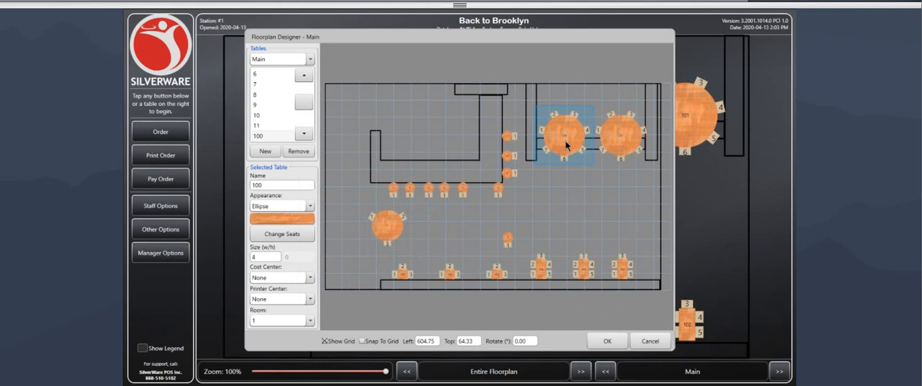
left_click(622, 144)
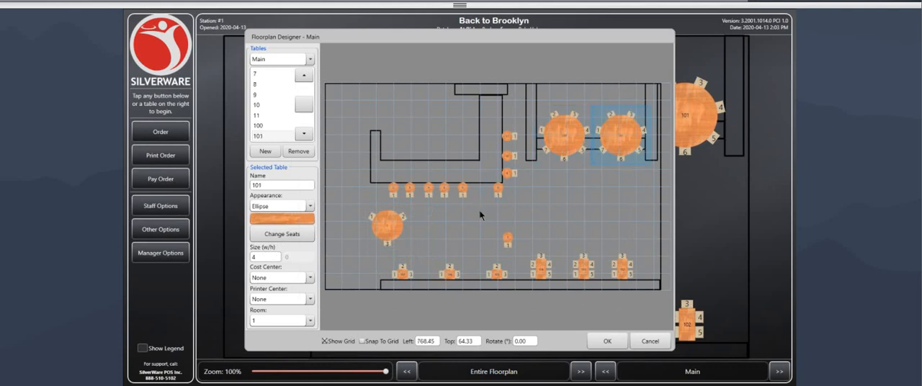
left_click(540, 271)
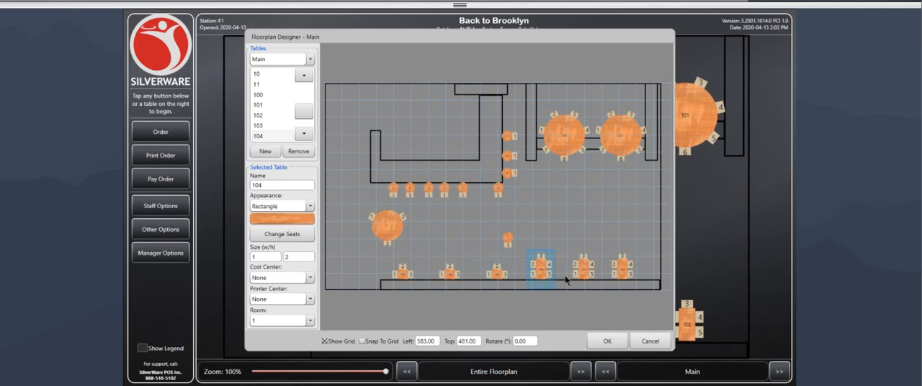
left_click(289, 236)
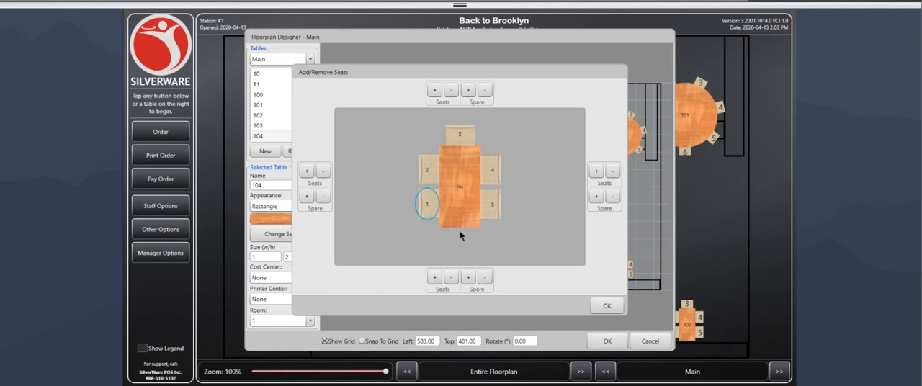
left_click(434, 278)
left_click(306, 171)
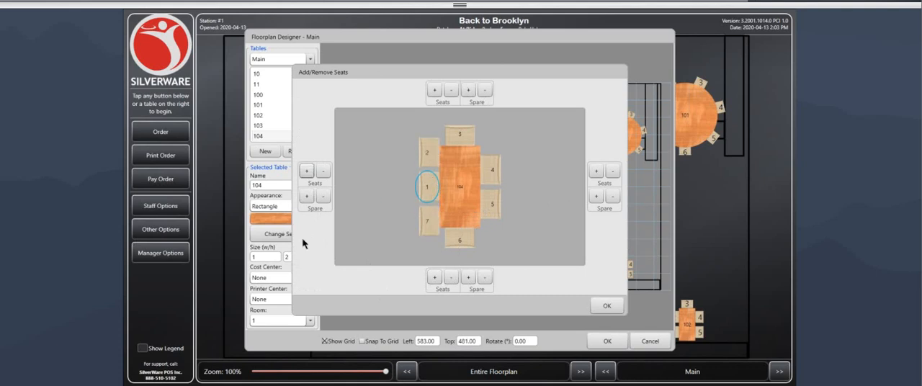
left_click(323, 173)
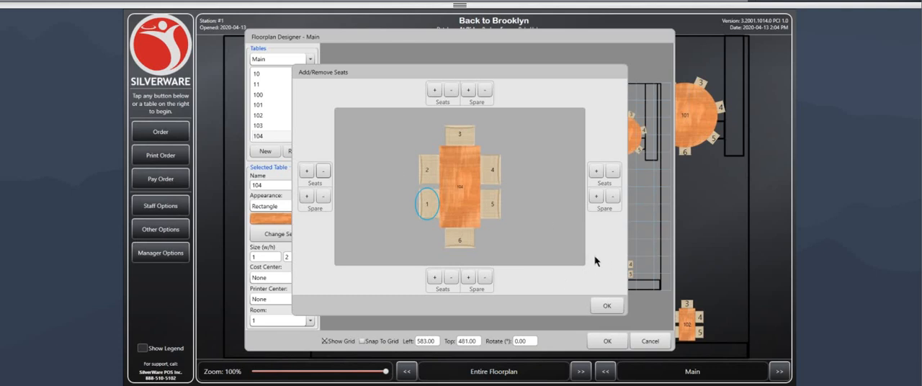
left_click(451, 277)
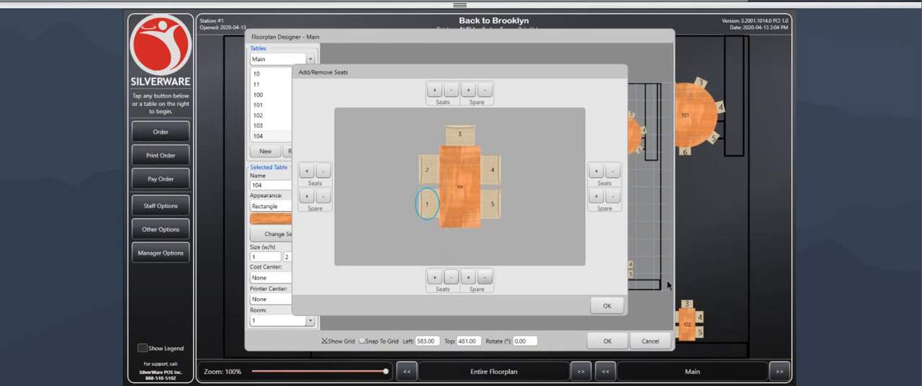
left_click(609, 308)
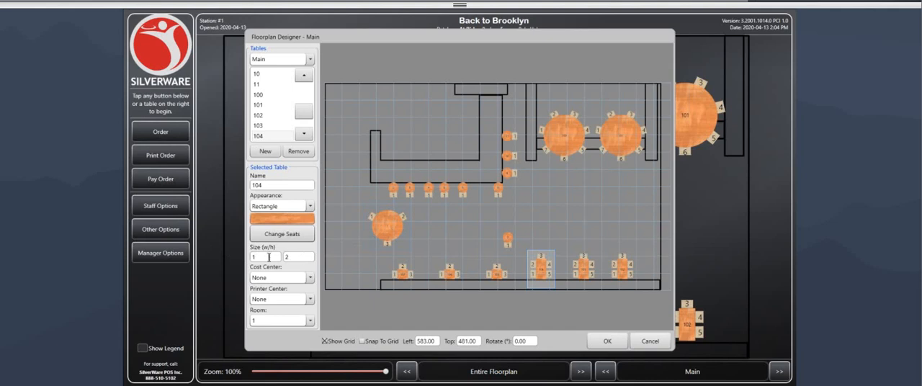
Step: Set the size of table 104 to width 2 and height 4 and move it up to about Left 588, Top 303
left_click_drag(271, 257, 249, 259)
type("2")
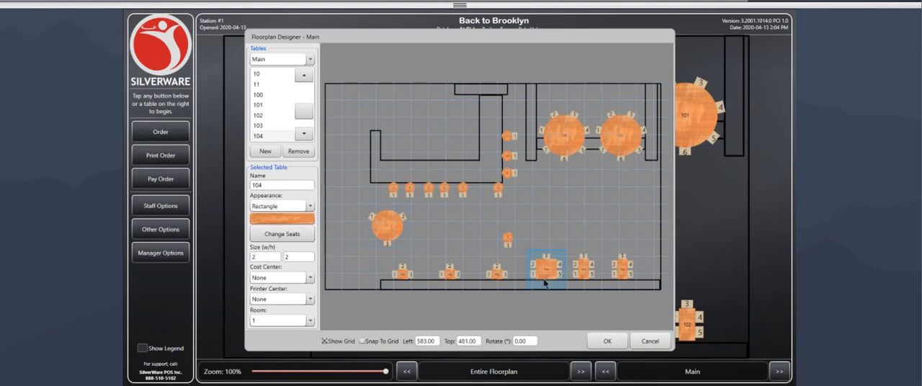
left_click_drag(306, 261, 281, 260)
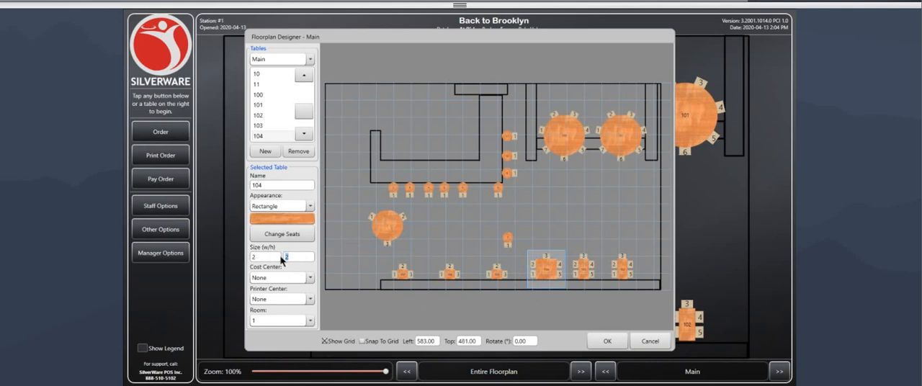
type("4")
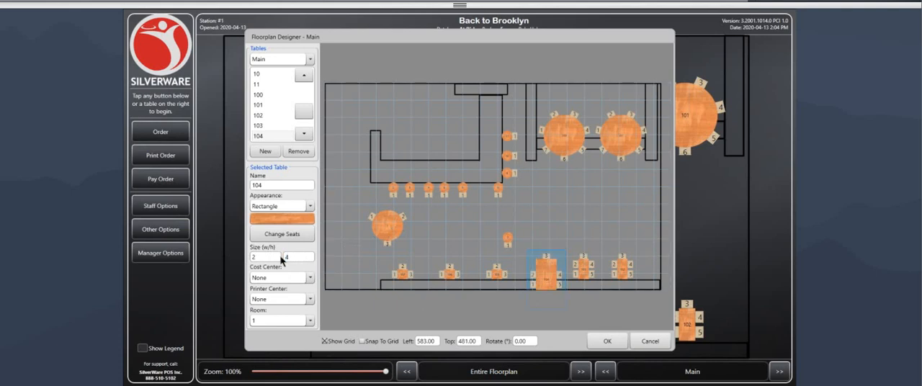
left_click_drag(542, 273, 543, 223)
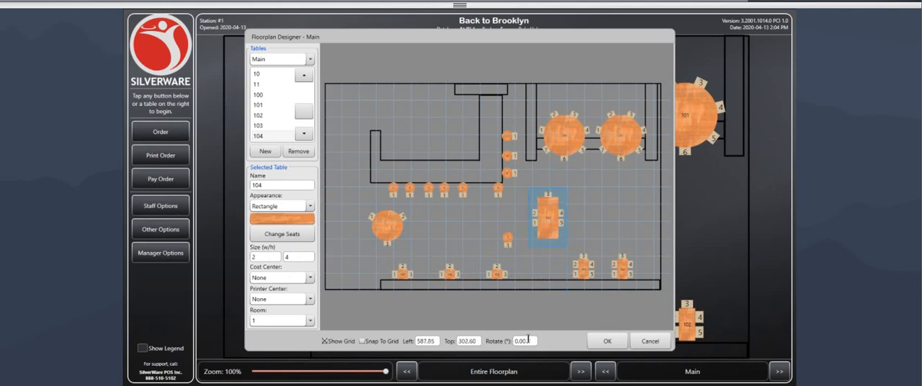
Step: Rotate table 104 by 45 degrees and delete it from the floorplan
left_click_drag(528, 340, 503, 345)
type("45")
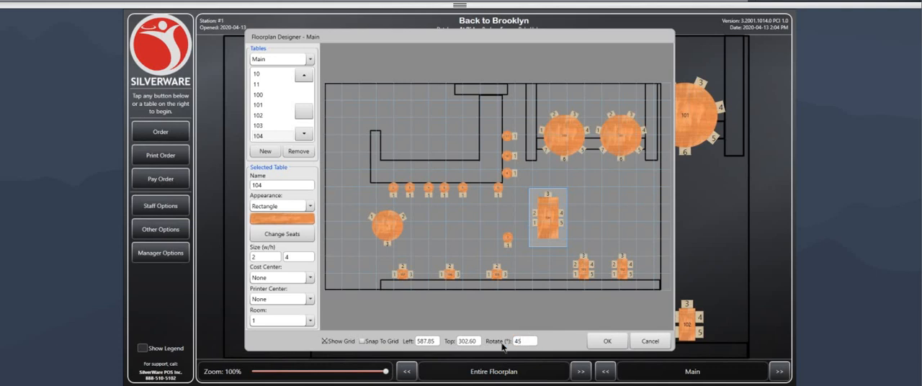
key("Return")
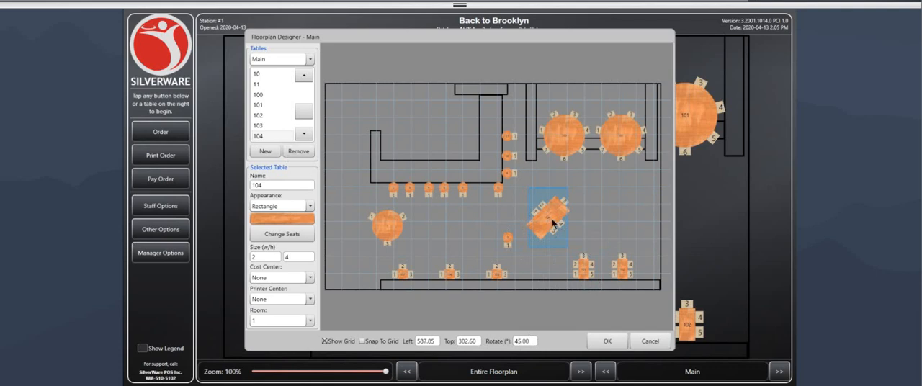
key("Delete")
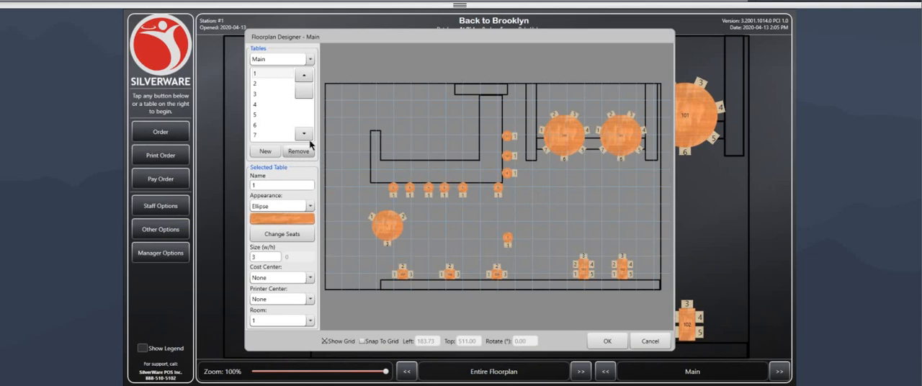
Step: Create a new table and name it with a person's first name followed by "Table"
left_click(265, 153)
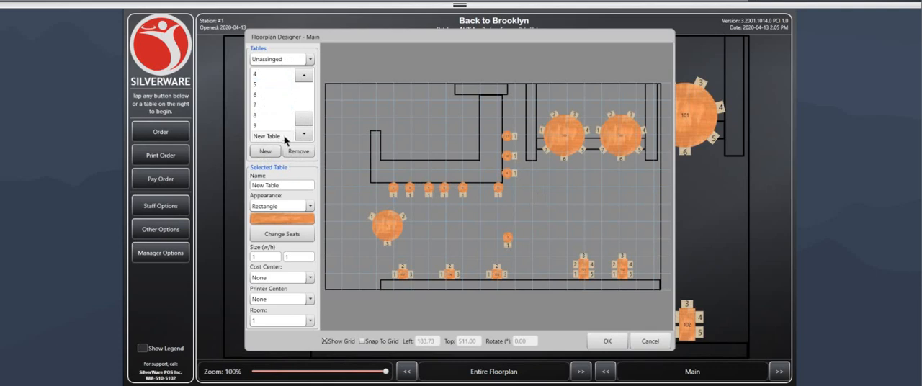
left_click(285, 186)
type("Matt's S")
type("able")
Step: Add one seat on the left side and one seat on the right side of the new table
left_click(272, 236)
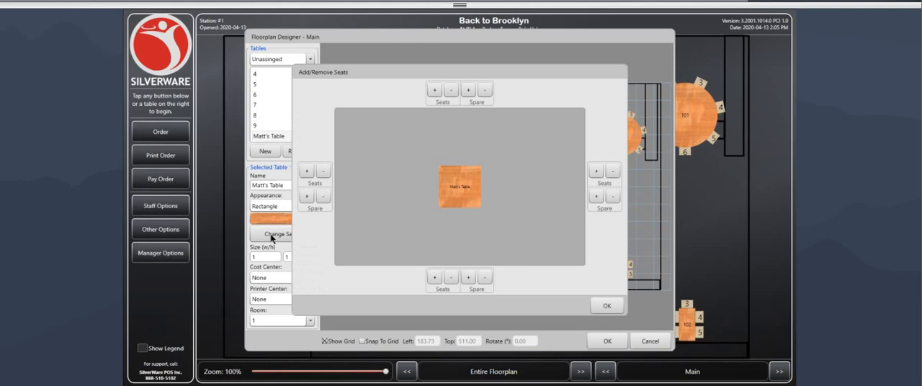
left_click(307, 172)
left_click(595, 173)
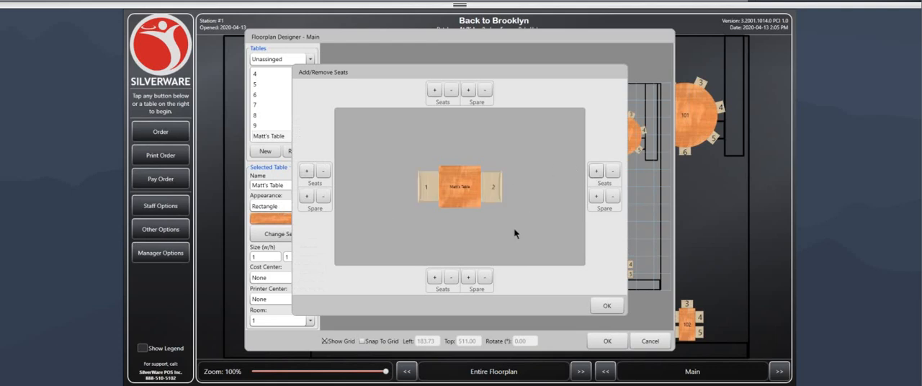
left_click(607, 305)
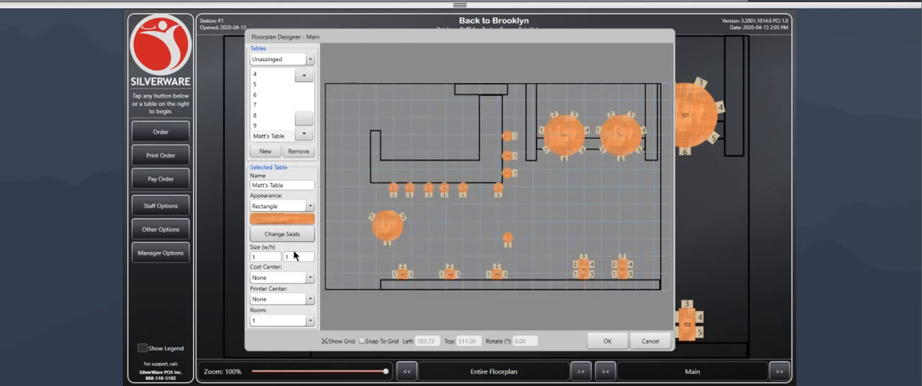
Step: Set the new table's width to 2 and place it on the Main floorplan at about Left 666, Top 351
left_click(269, 257)
left_click(268, 136)
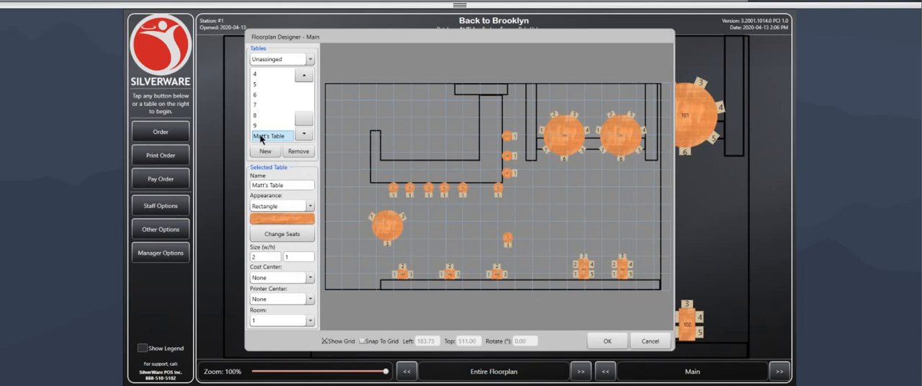
left_click_drag(268, 138, 577, 217)
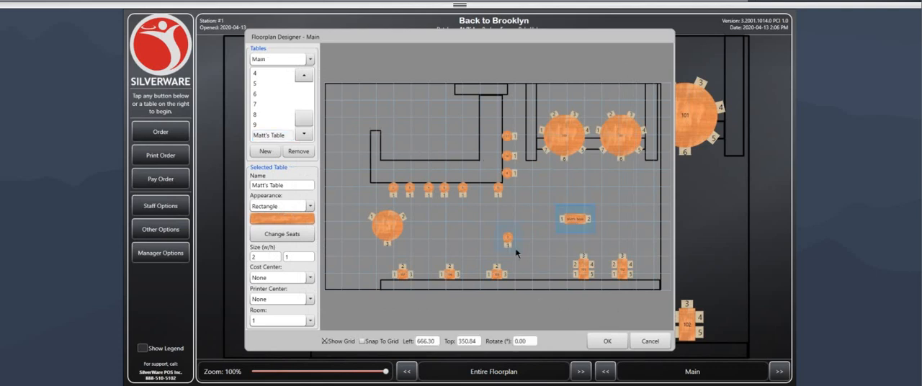
Step: Set the new table's height to 2 and move it to about Left 620, Top 336
left_click_drag(291, 256, 274, 257)
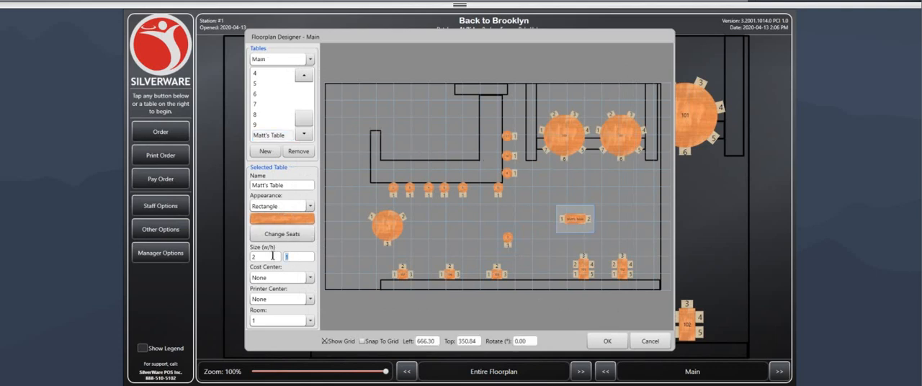
key("Return")
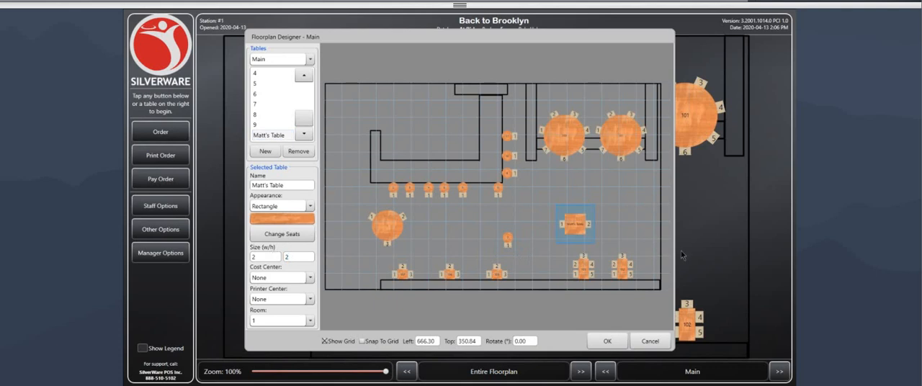
left_click(601, 232)
left_click(562, 221)
left_click_drag(569, 217, 554, 216)
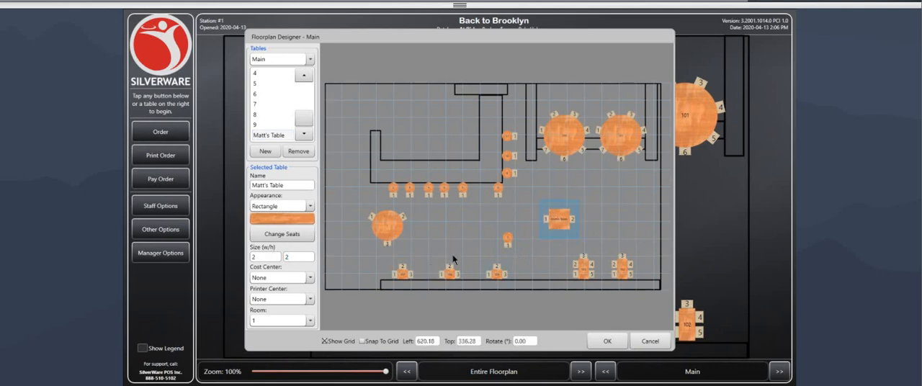
Step: Rotate the new table by 45 degrees and deselect it
left_click(523, 341)
type("45")
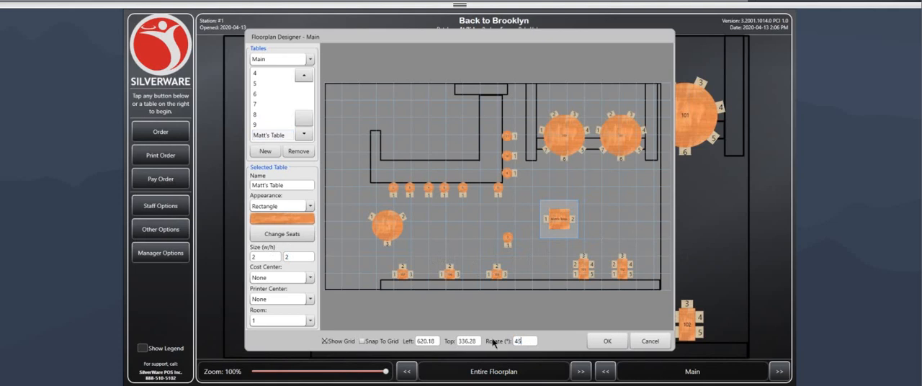
left_click(536, 258)
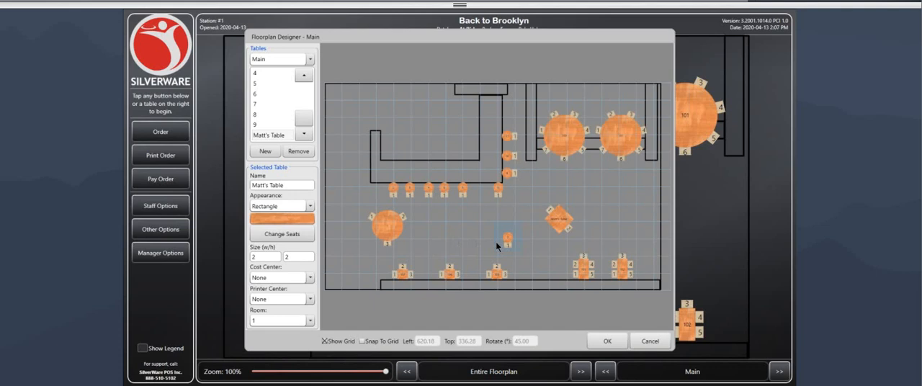
Step: Examine the settings of tables 105, 106 and 107 along the lower wall, plus tables 102 and 2
left_click(401, 274)
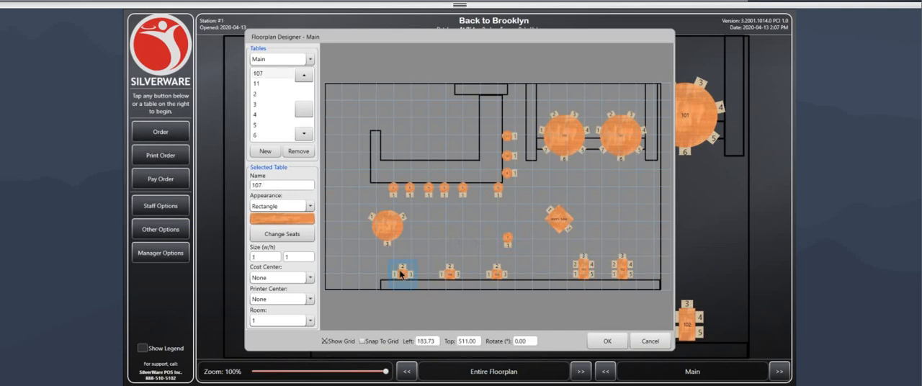
left_click(453, 274)
left_click(494, 275)
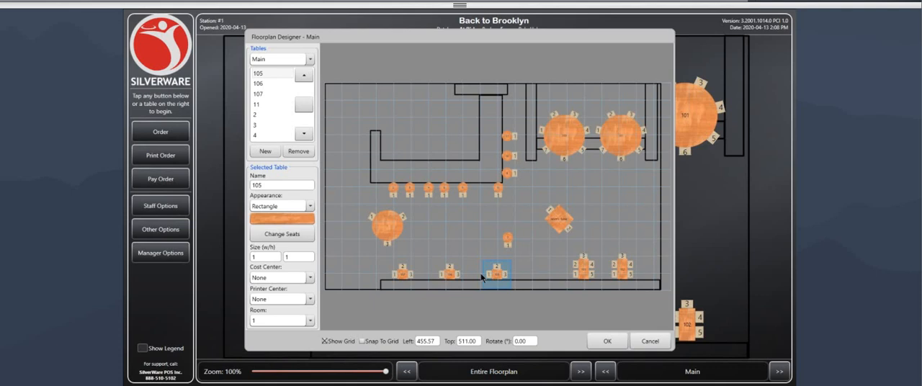
left_click(451, 276)
left_click(404, 273)
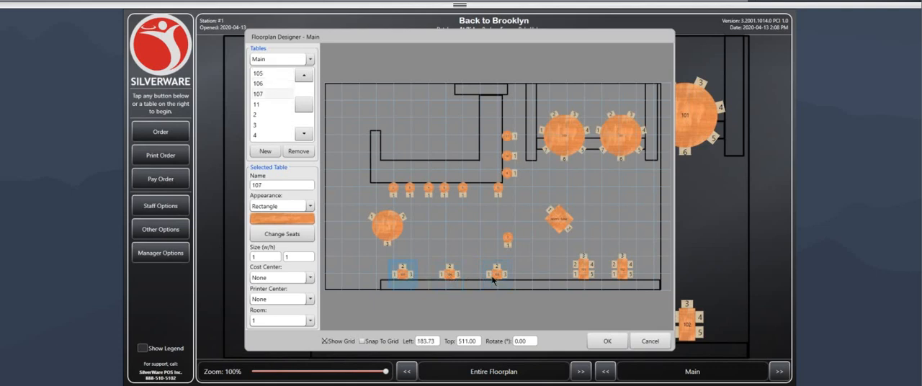
left_click(450, 274)
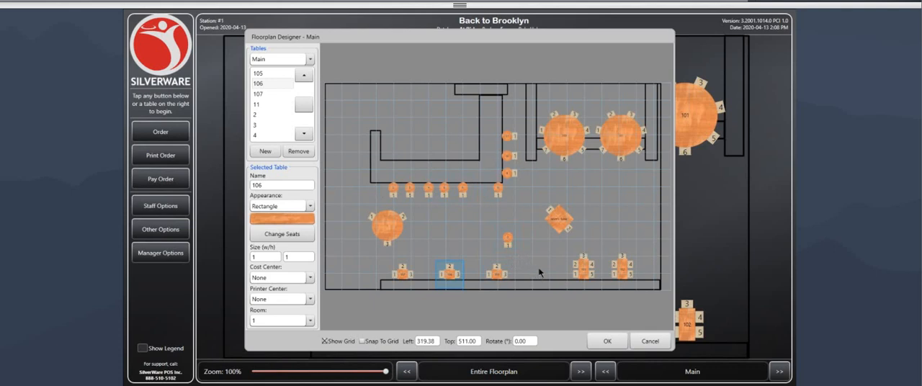
left_click(409, 275)
left_click(446, 275)
left_click(497, 275)
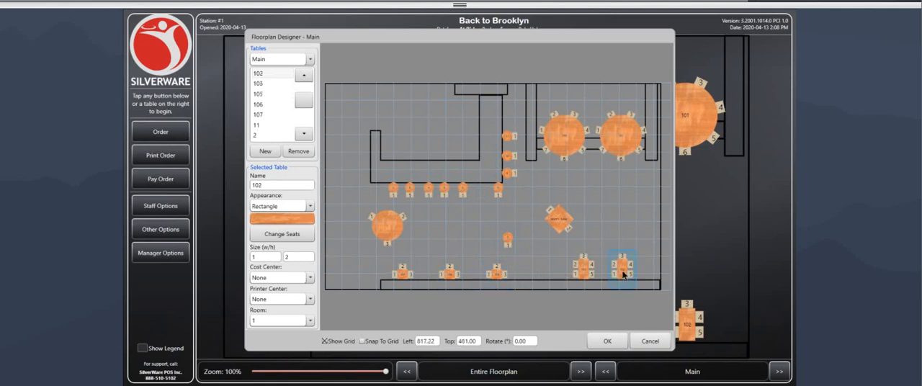
left_click(402, 277)
left_click(386, 286)
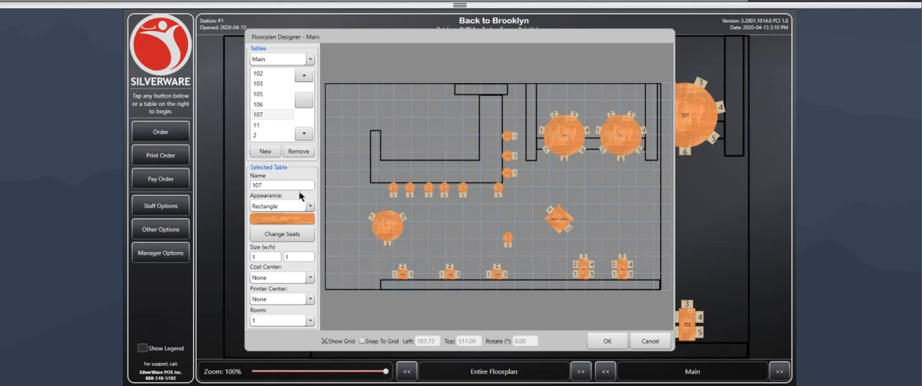
left_click(394, 191)
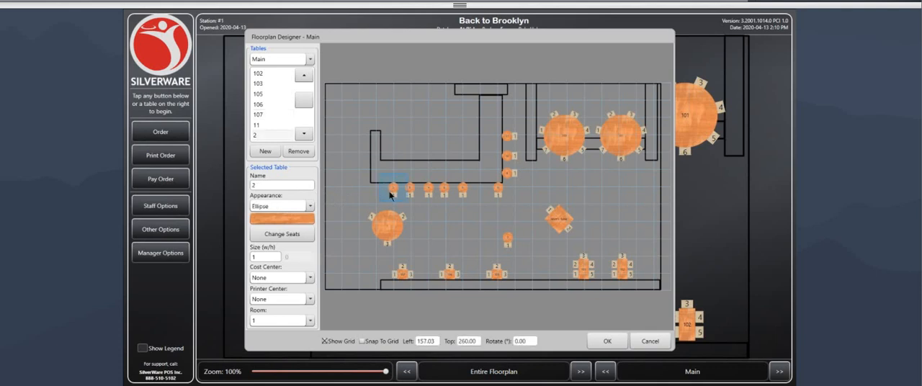
left_click(450, 276)
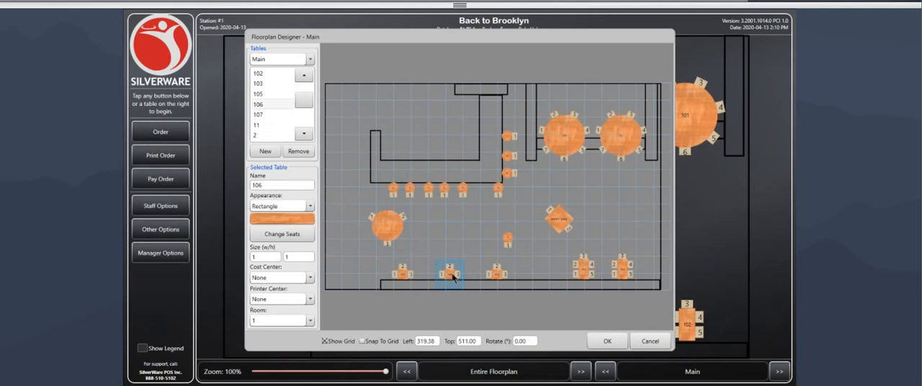
left_click(497, 276)
Step: Move table 7 to the lower wall, then into the gap in the bar row at about Left 409, Top 260
left_click_drag(516, 243, 541, 282)
left_click(551, 240)
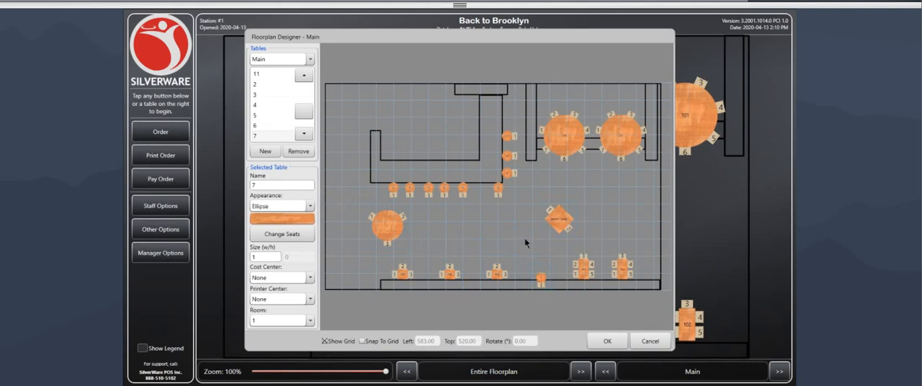
left_click(541, 280)
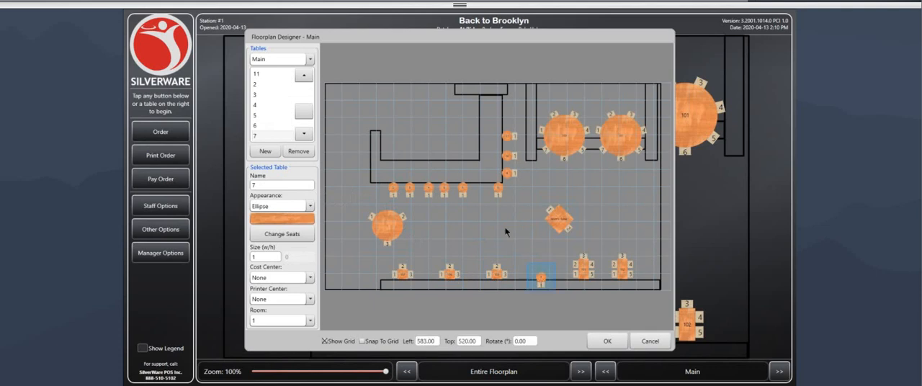
left_click_drag(542, 283, 484, 194)
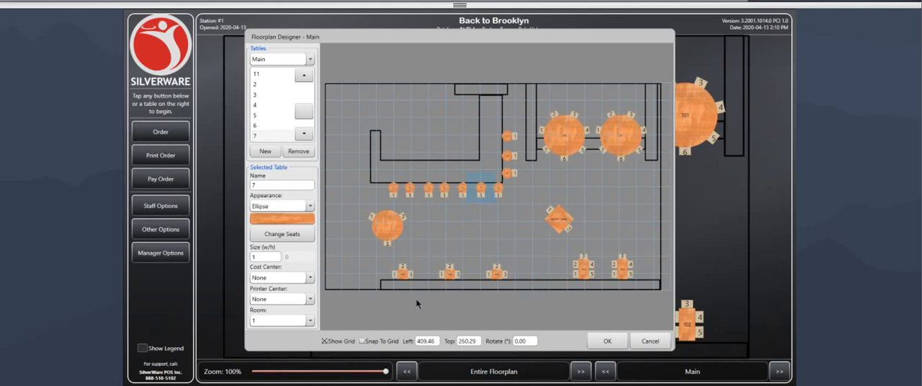
left_click(399, 291)
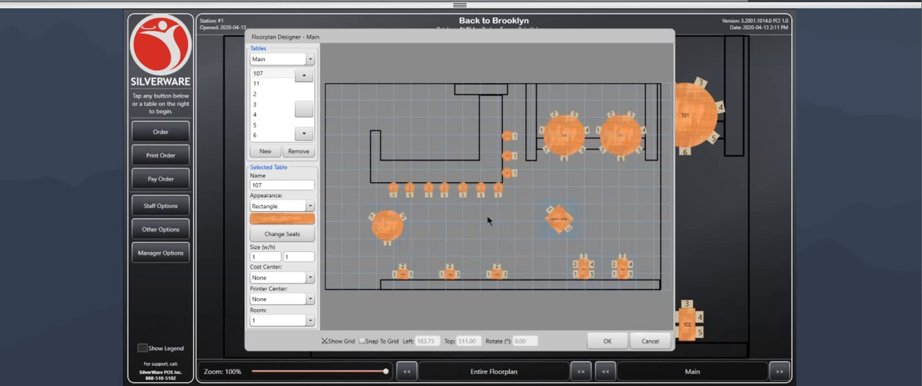
Step: Cancel the floorplan design and the floorplan settings, discarding all changes
left_click(648, 340)
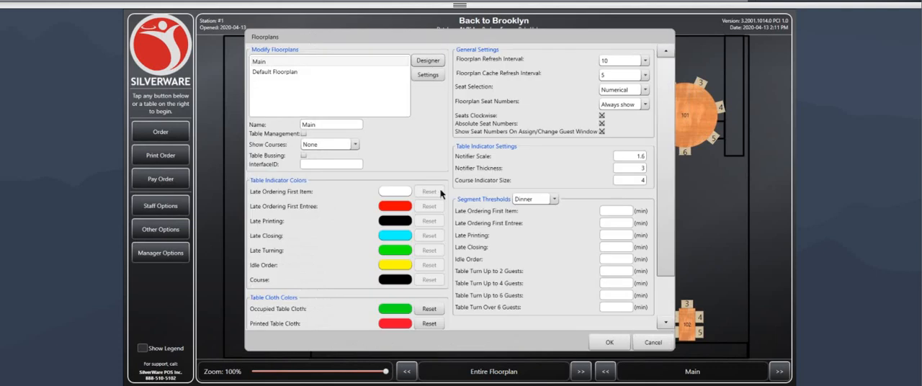
left_click(653, 343)
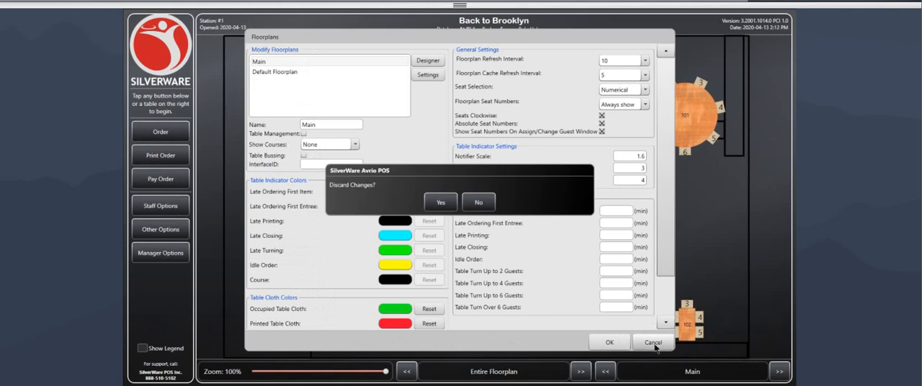
left_click(441, 203)
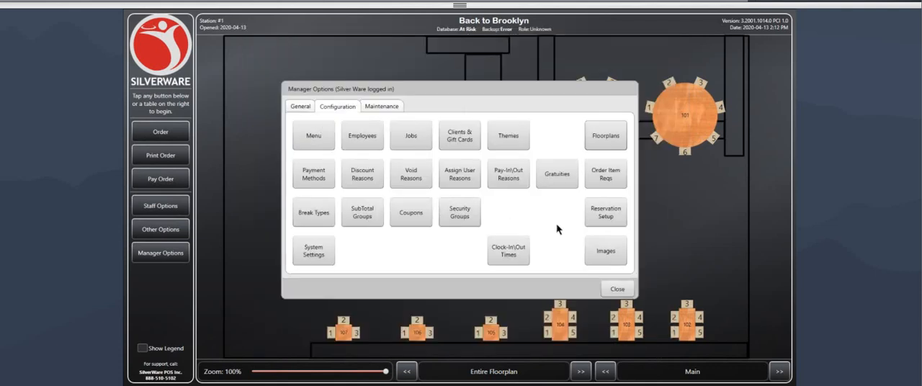
Step: Add a new client with its default details in the clients and gift cards configuration and save it
left_click(463, 139)
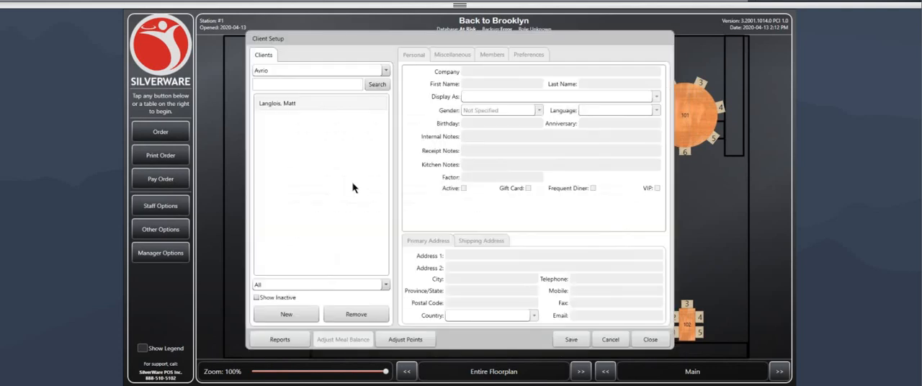
left_click(296, 106)
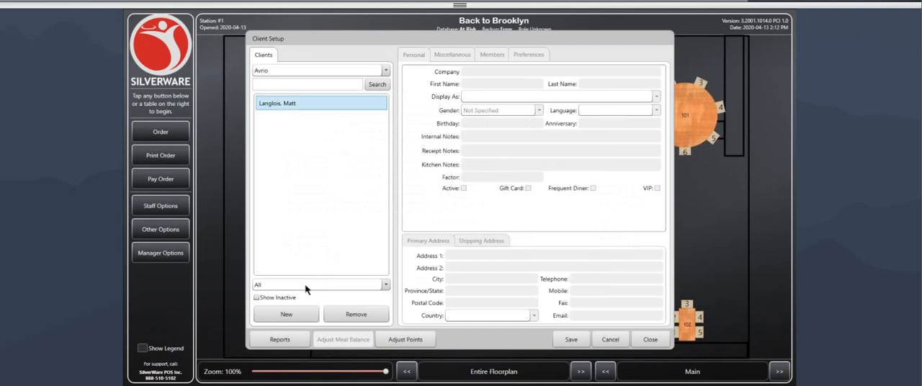
left_click(303, 314)
left_click(299, 103)
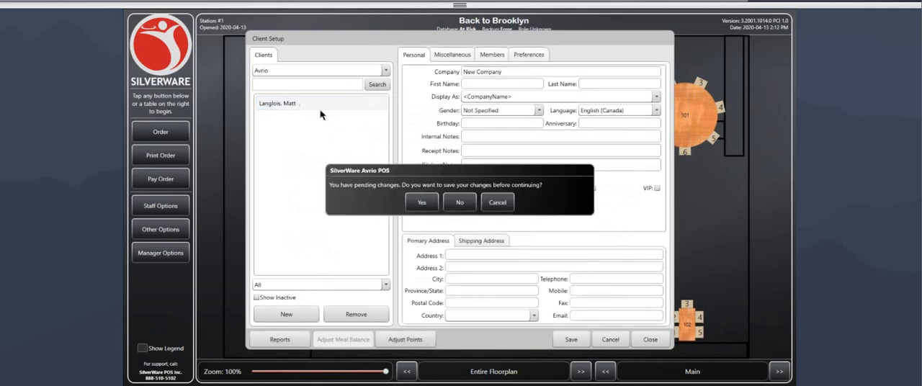
left_click(423, 203)
Step: Open the original client's miscellaneous details and set the VIP discount to Staff 25%
left_click(297, 108)
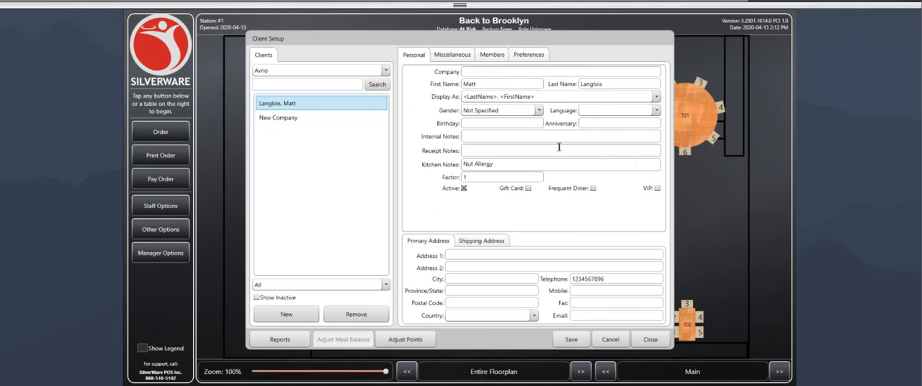
left_click(450, 55)
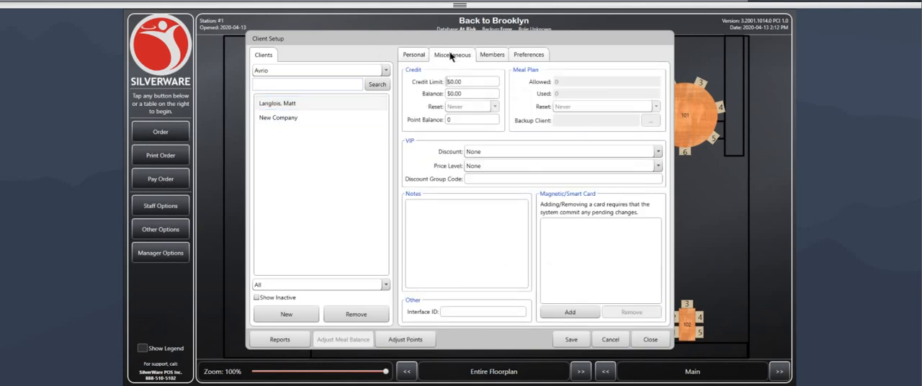
left_click(454, 82)
left_click(489, 80)
left_click_drag(473, 81, 435, 81)
mouse_move(467, 78)
left_mouse_down()
mouse_move(448, 80)
mouse_move(473, 80)
left_mouse_up()
left_click(502, 154)
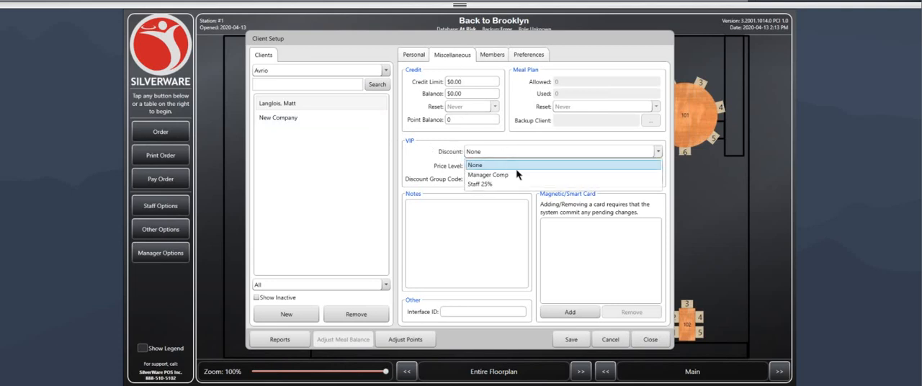
left_click(479, 185)
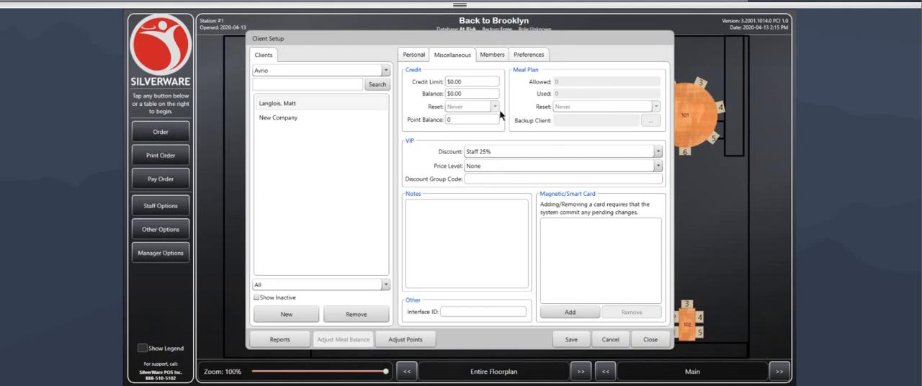
Step: Add the item "steak" to the Field 1 list in the client's preferences and confirm the list
left_click(494, 58)
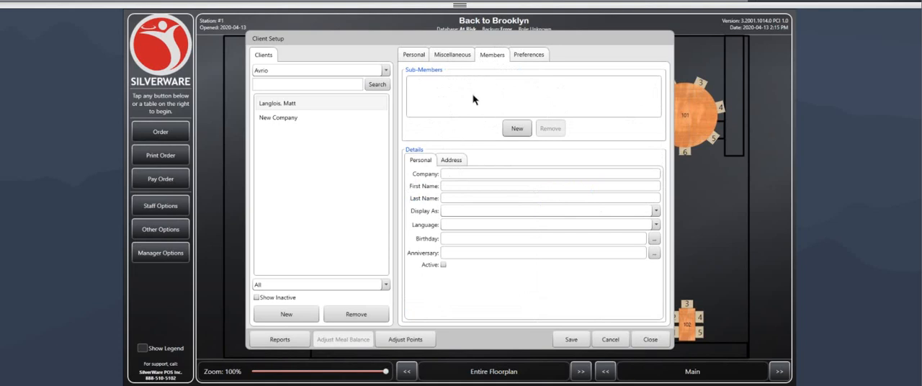
left_click(523, 60)
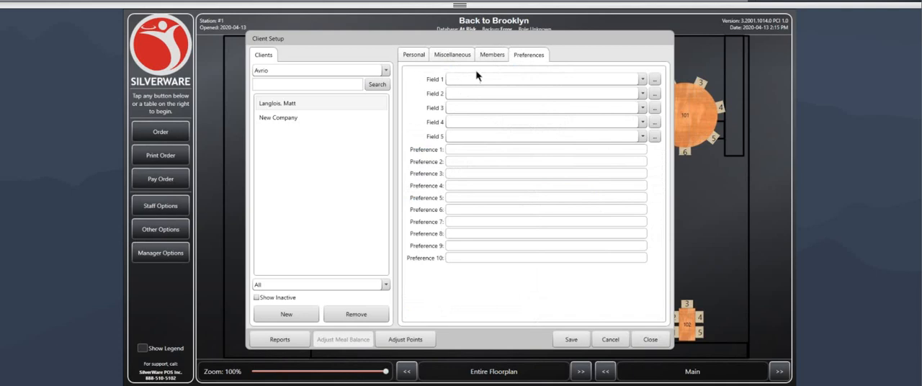
left_click(643, 80)
left_click(643, 80)
left_click(656, 83)
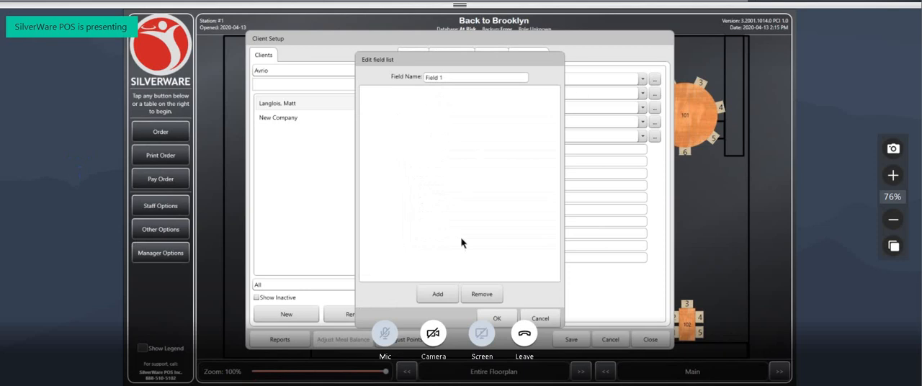
left_click(438, 294)
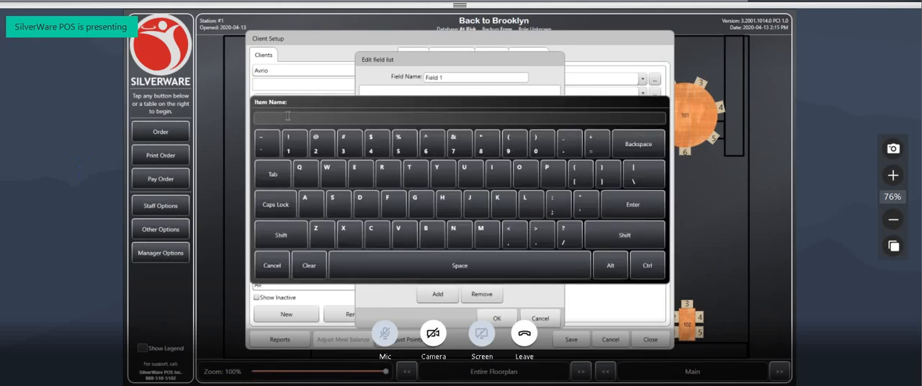
type("steak")
key("Return")
left_click(371, 103)
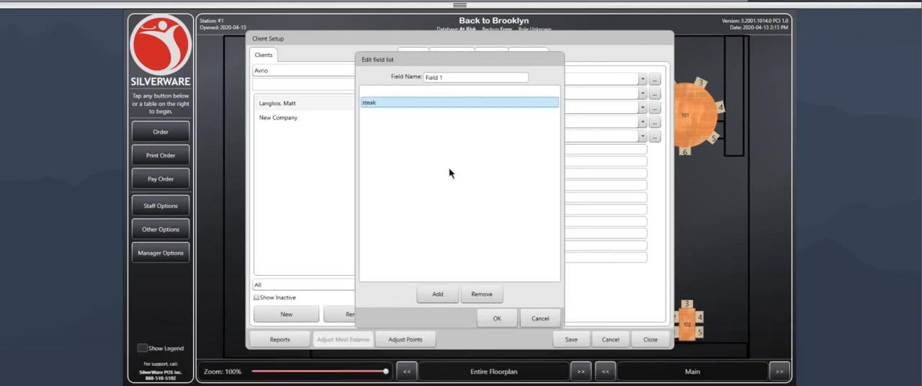
left_click(498, 315)
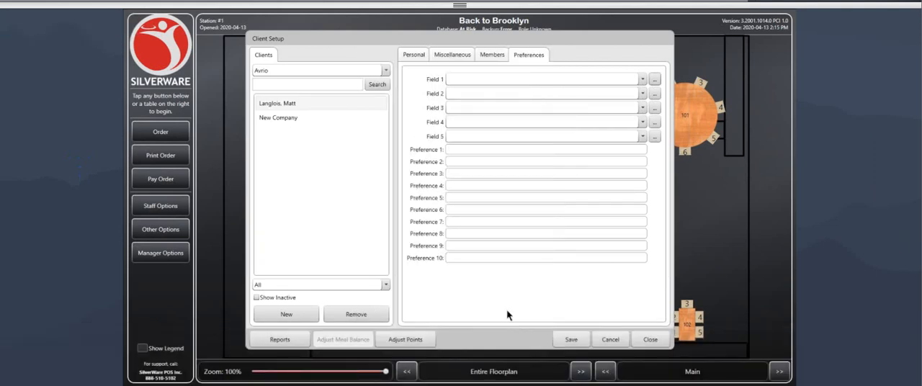
left_click(654, 79)
left_click(403, 103)
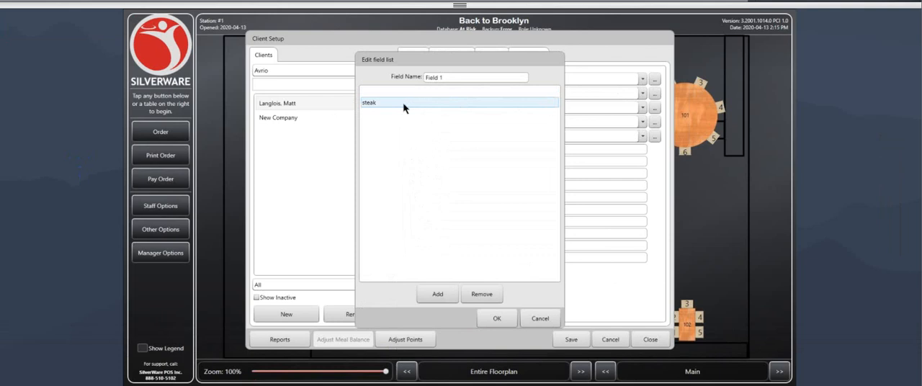
left_click(402, 101)
left_click(435, 294)
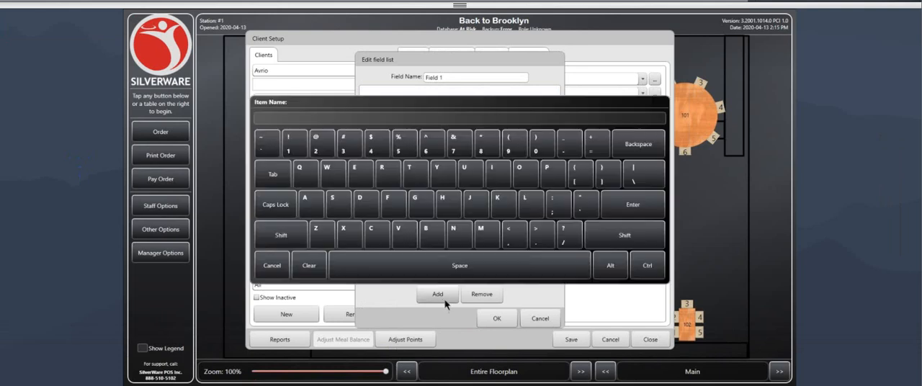
left_click(274, 276)
left_click(497, 319)
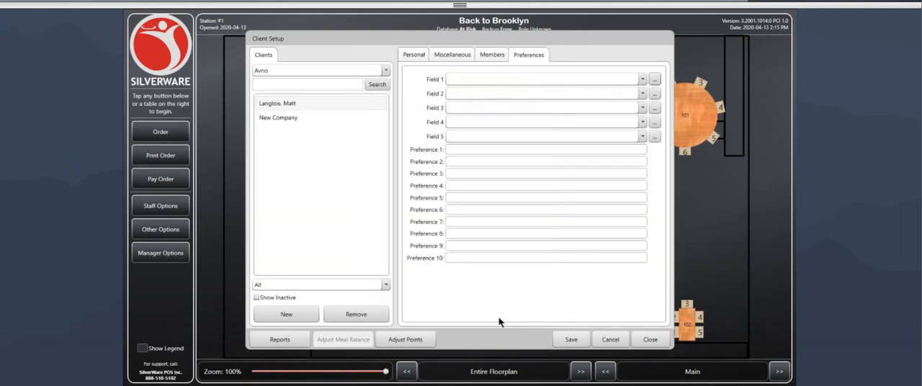
Step: Set the client's Field 1 preference to steak
left_click(483, 81)
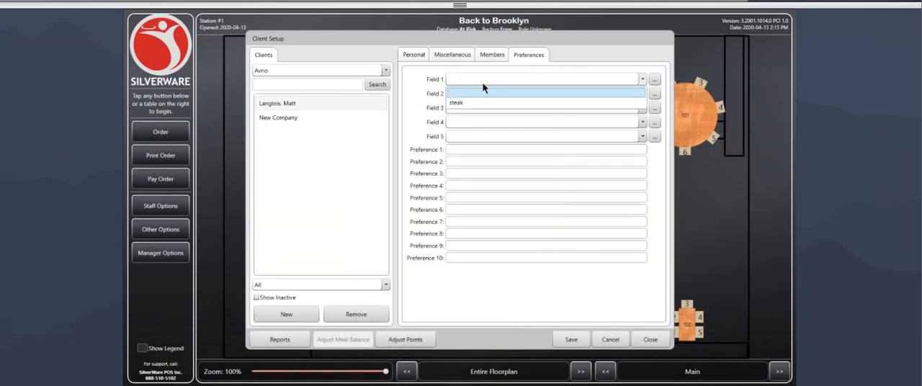
left_click(469, 106)
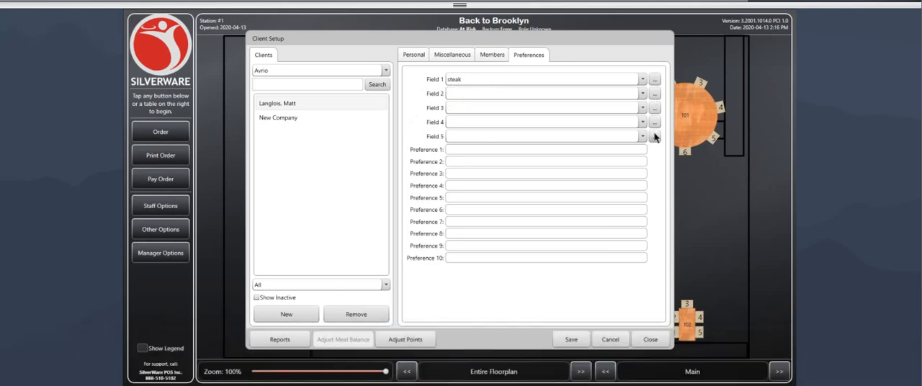
Step: Review the client's kitchen notes and preferences, save the client and close the client setup
left_click(443, 56)
left_click(419, 58)
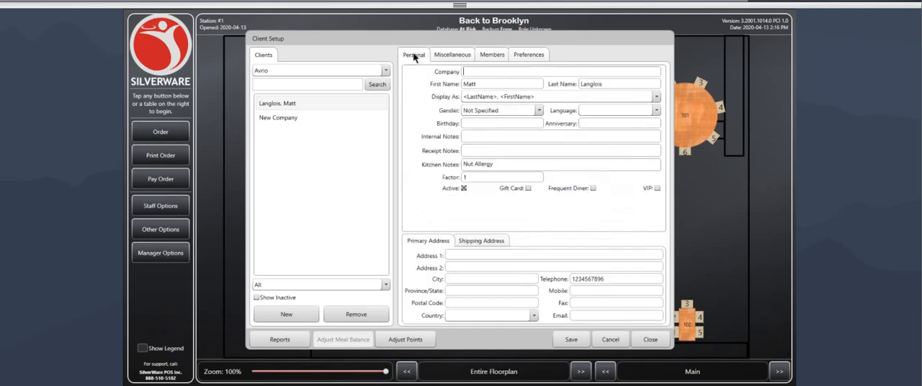
left_click_drag(500, 164, 452, 165)
double_click(465, 162)
left_click(553, 303)
double_click(492, 164)
left_click(558, 306)
left_click(527, 56)
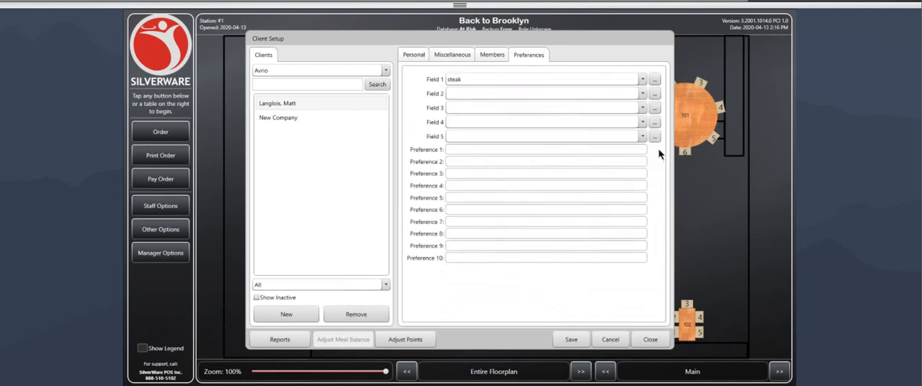
left_click(415, 56)
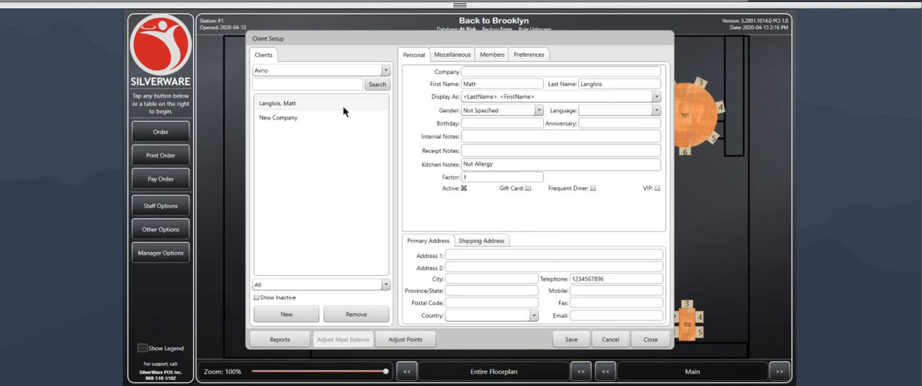
left_click(572, 339)
left_click(650, 339)
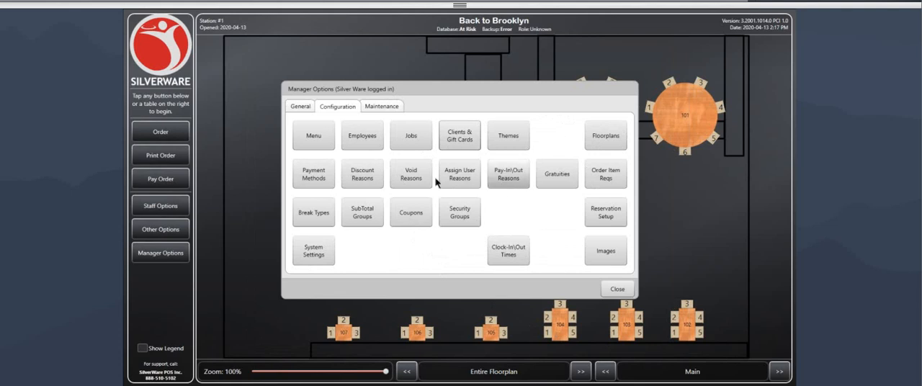
Step: Browse the payment methods in the configuration and create a new method of type Other (Custom)
left_click(309, 182)
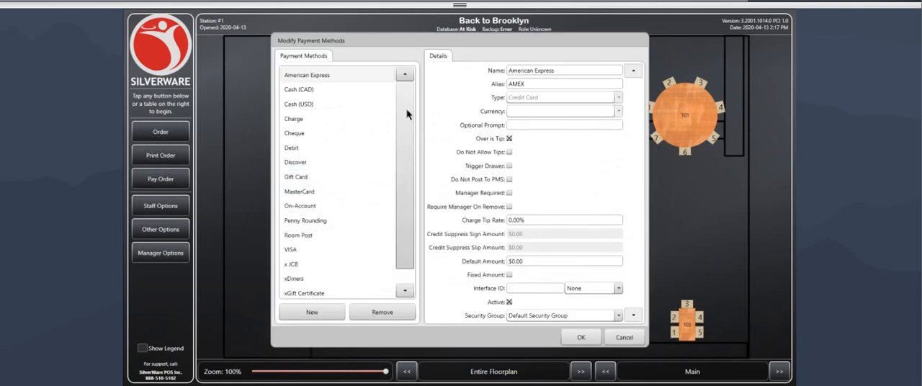
scroll(406, 123, "down", 1)
scroll(412, 103, "up", 1)
scroll(406, 140, "down", 1)
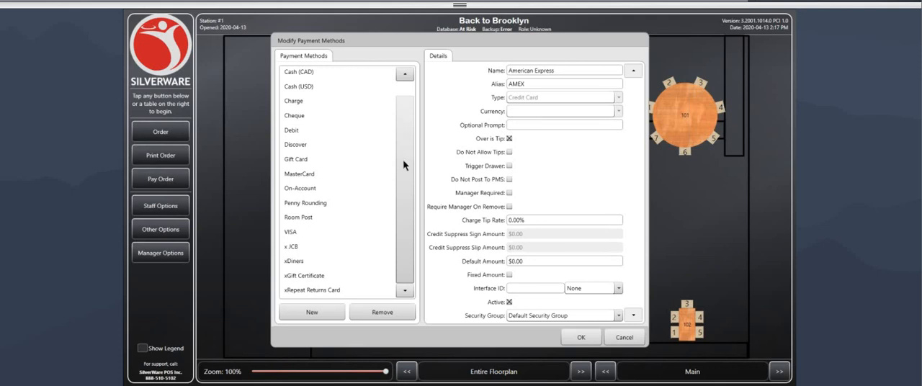
left_click_drag(403, 158, 403, 120)
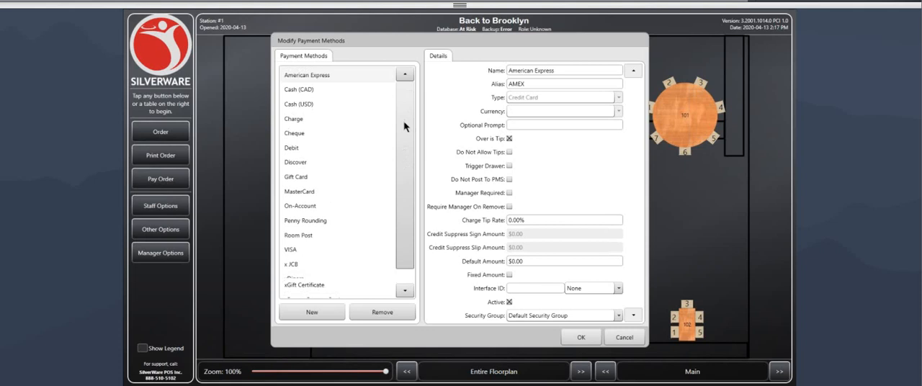
left_click(311, 315)
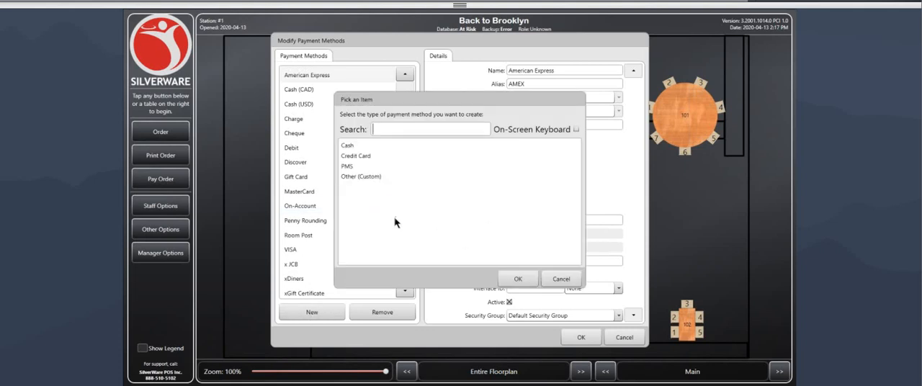
left_click(350, 176)
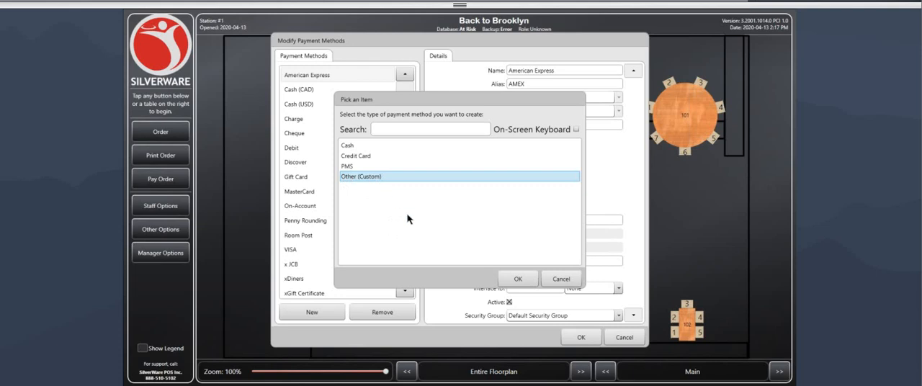
left_click(524, 281)
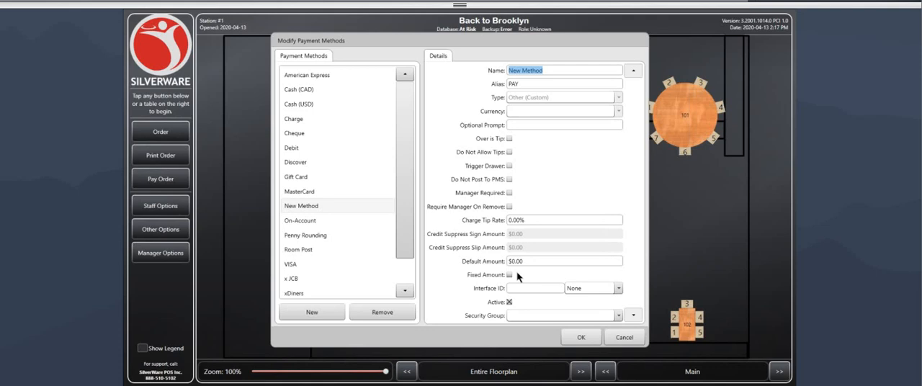
Step: Set both the name and the alias of the new payment method to "B2B App"
type("B2B App")
left_click_drag(531, 72, 500, 72)
left_click(539, 70)
double_click(524, 82)
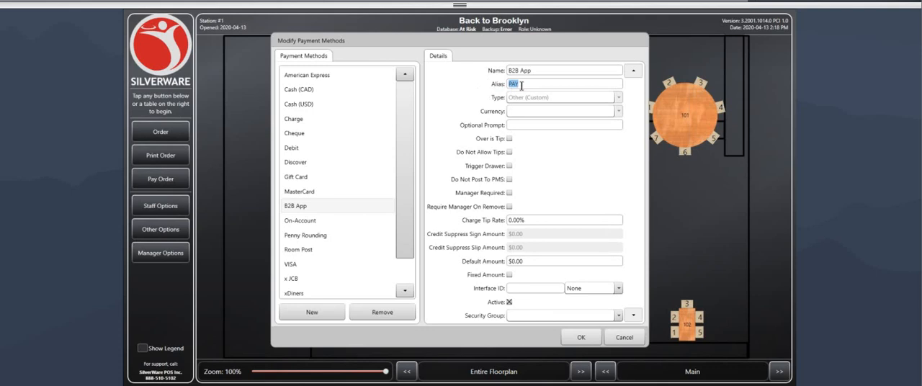
type("B2B App")
left_click(532, 70)
Step: Enable Over is Tip and Manager Required for the B2B App payment method, review its tip rate and default amount, and save
left_click(524, 220)
left_click(531, 216)
left_click_drag(531, 215, 508, 217)
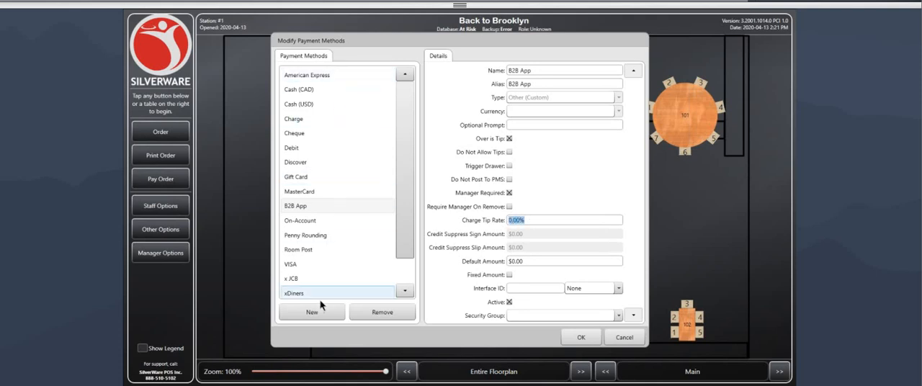
left_click(541, 219)
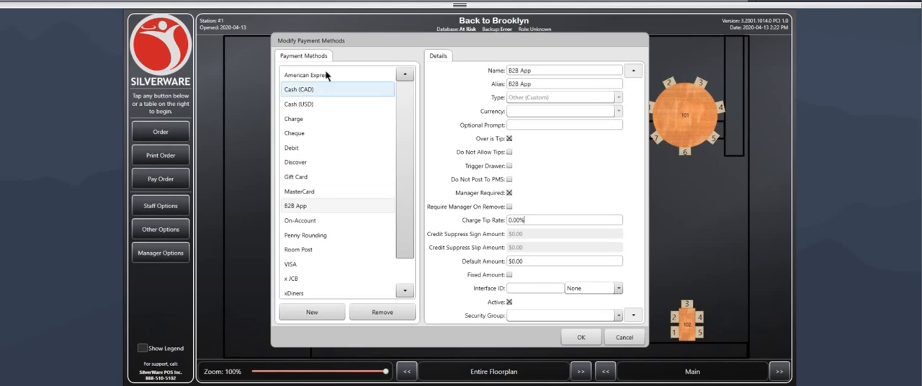
left_click_drag(522, 221, 502, 223)
left_click(528, 220)
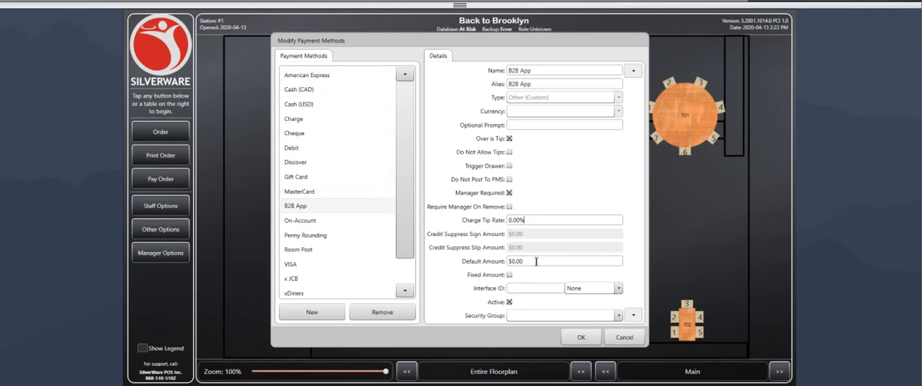
left_click_drag(537, 262, 502, 265)
left_click(511, 264)
left_click(527, 261)
left_click(580, 338)
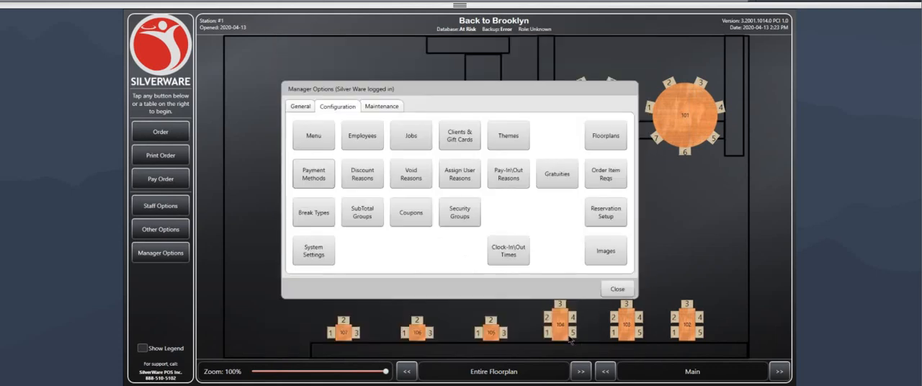
Step: Create a new discount in the discount reasons configuration and name it "Staff 50%"
left_click(363, 175)
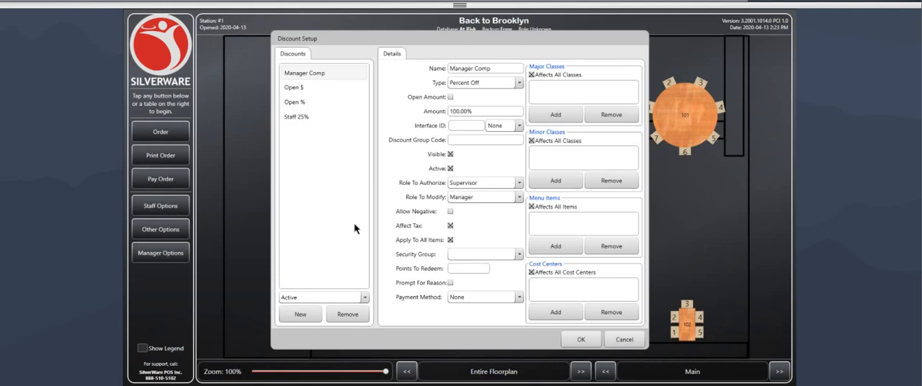
left_click(299, 314)
left_click(299, 314)
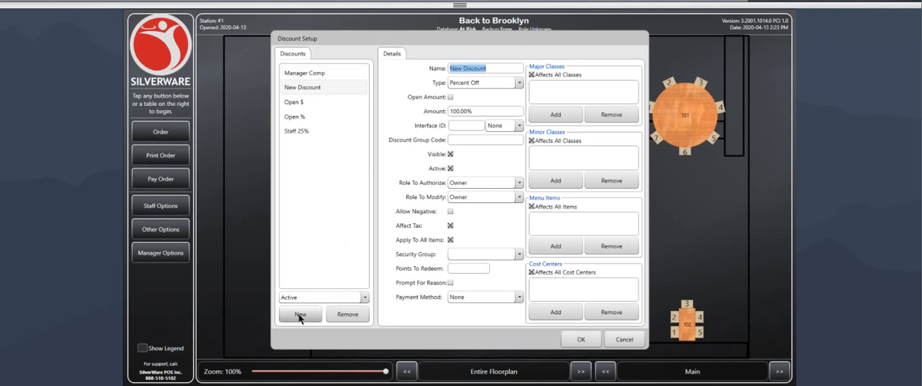
type("Staff 50%")
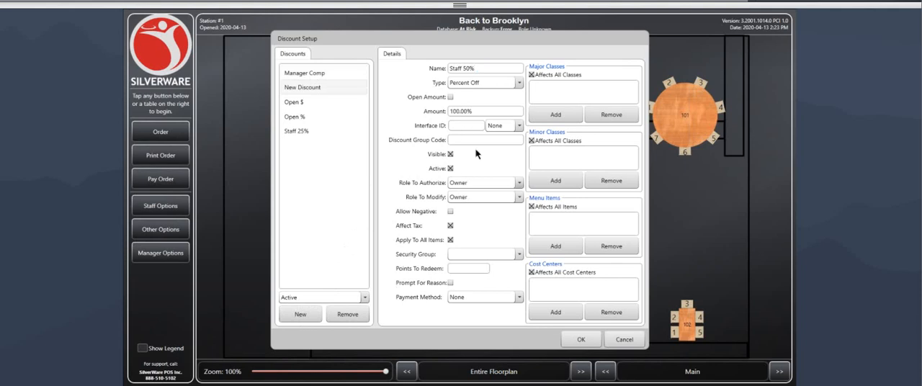
Step: Switch the Staff 50% discount's type to Value Off and back to Percent Off
left_click(468, 85)
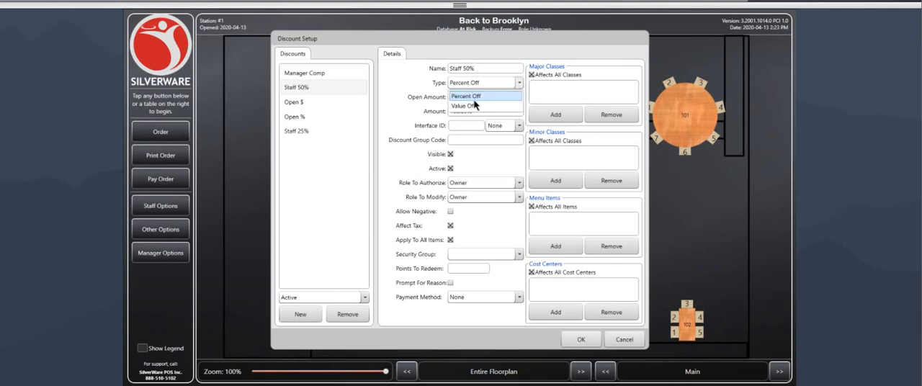
left_click(458, 107)
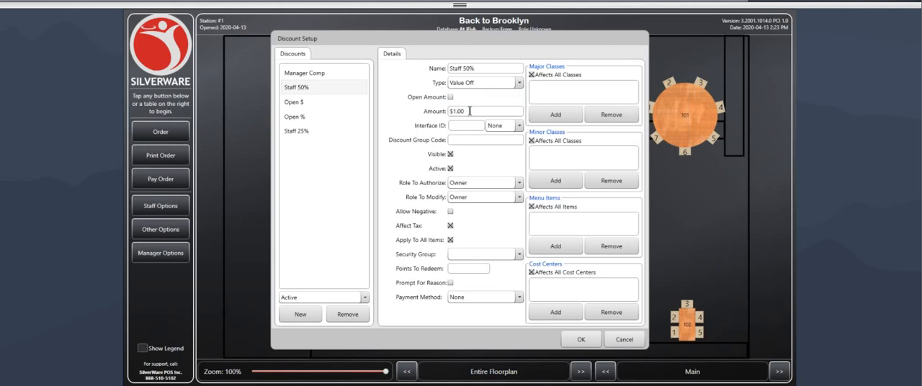
left_click(475, 81)
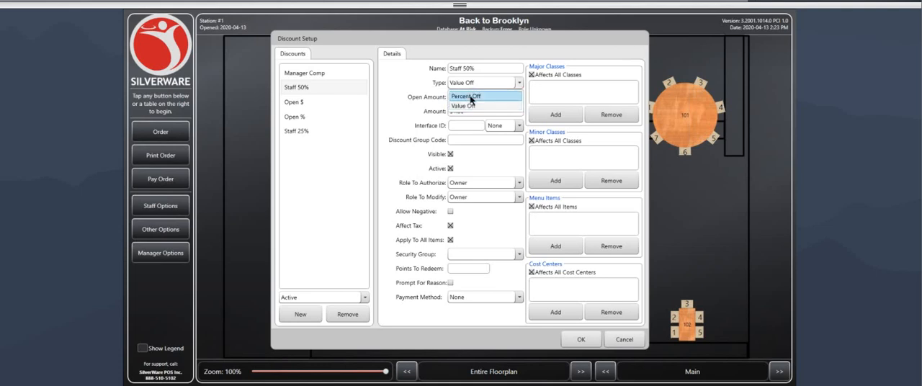
left_click(470, 96)
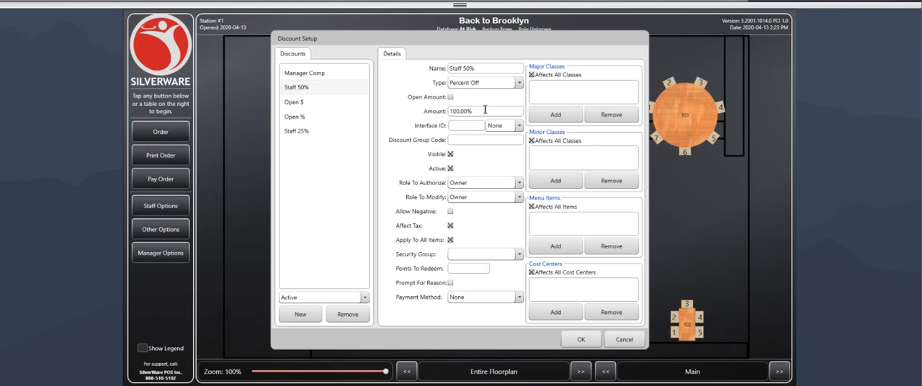
Step: Set the Staff 50% discount's amount to 50%
left_click_drag(478, 110, 441, 114)
type("50")
key("Tab")
Step: Set the Staff 50% discount's Role To Authorize to Supervisor and its Role To Modify to Manager
left_click(473, 184)
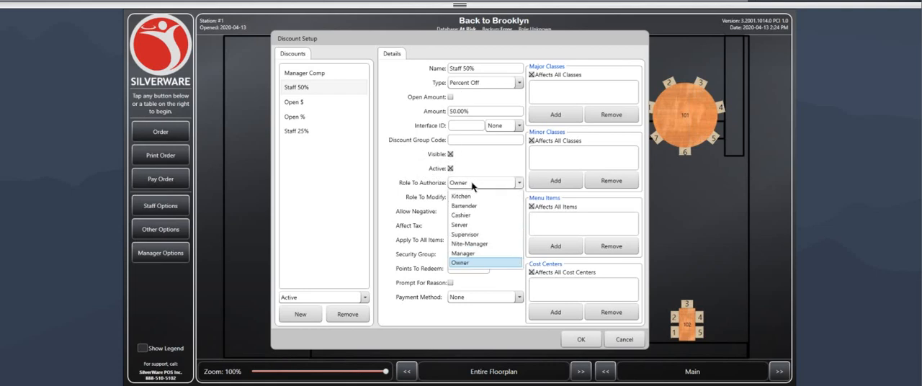
left_click(465, 234)
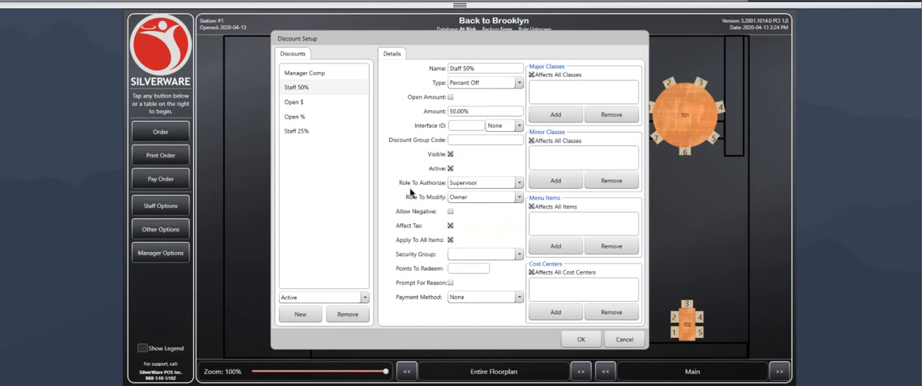
left_click(479, 199)
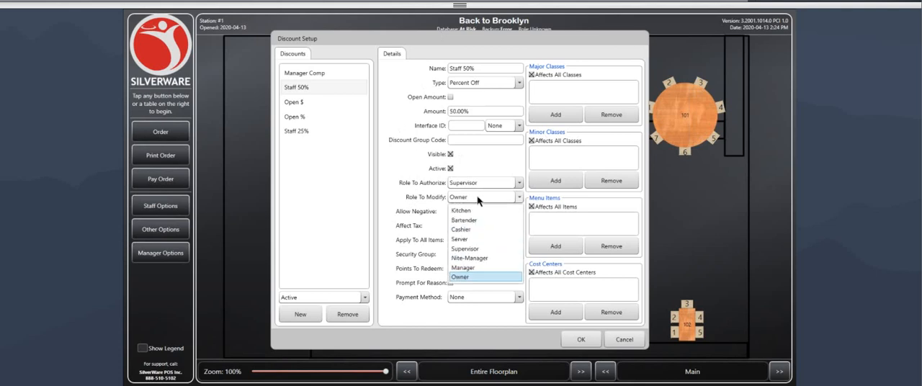
left_click(461, 267)
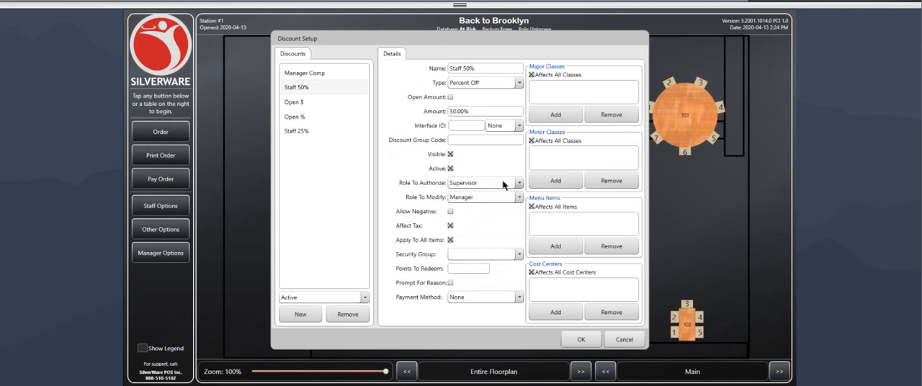
Step: Switch the Staff 50% discount's Role To Authorize to Server and back to Supervisor
left_click(473, 186)
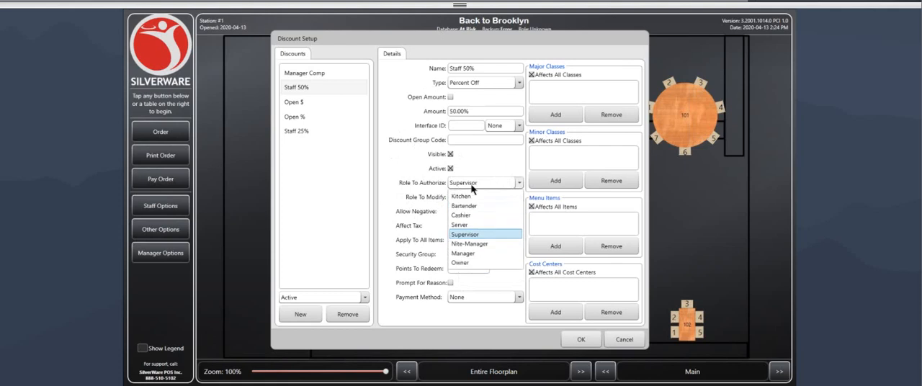
left_click(475, 234)
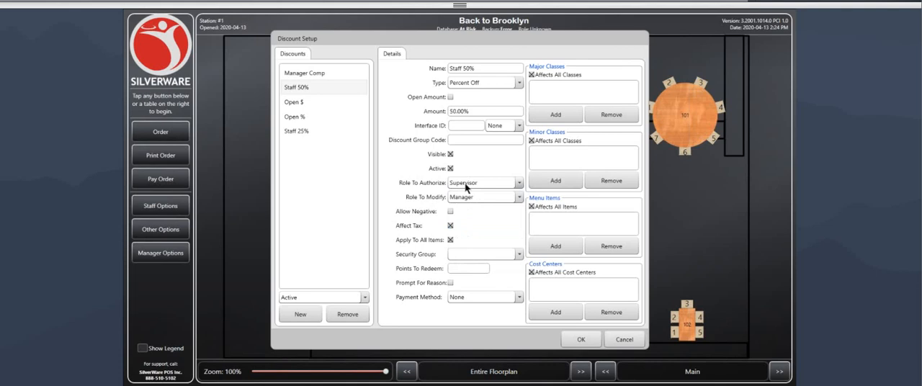
left_click(466, 188)
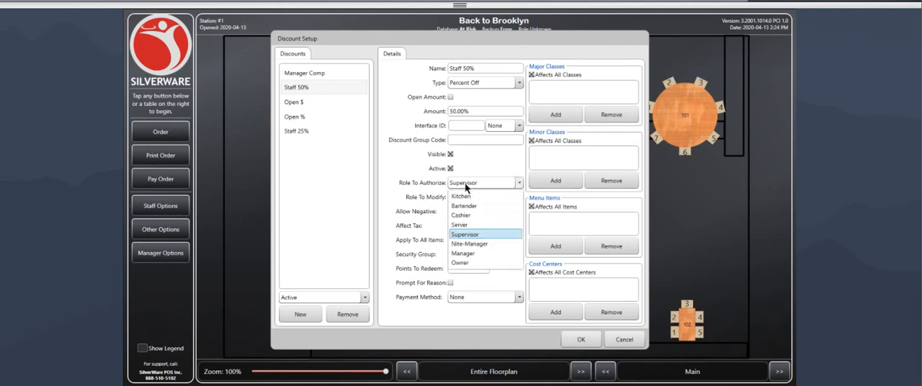
left_click(472, 227)
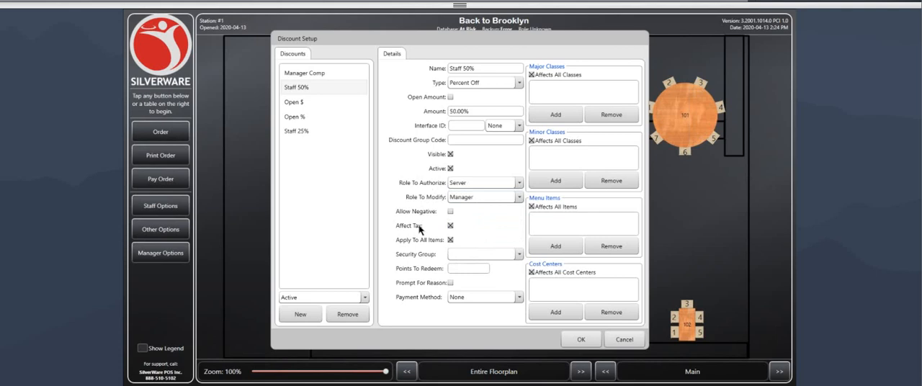
left_click(471, 185)
left_click(486, 234)
Step: Restrict the Staff 50% discount to the FOOD major class
left_click(553, 115)
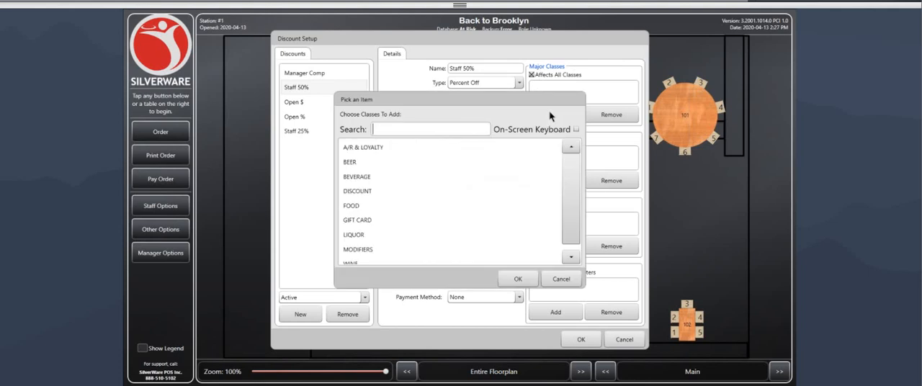
left_click(368, 206)
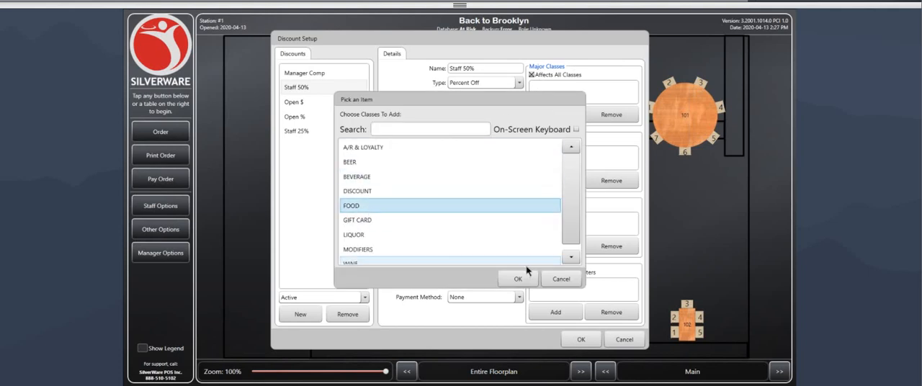
left_click(519, 278)
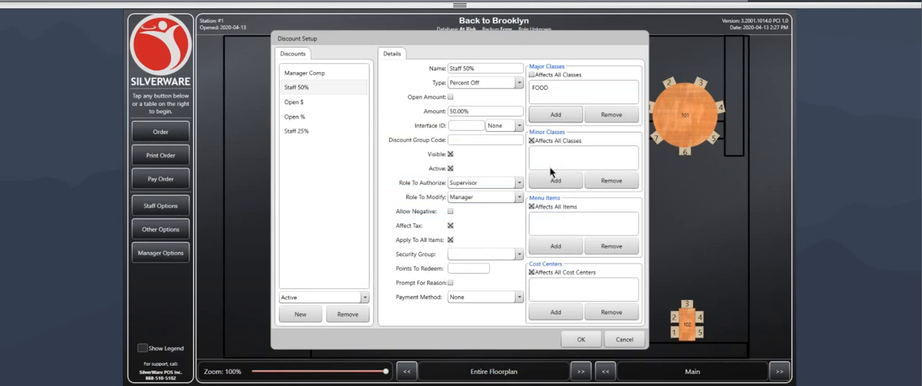
left_click(553, 89)
Step: Add Coffee to the Staff 50% discount's minor classes and remove it again
left_click(556, 181)
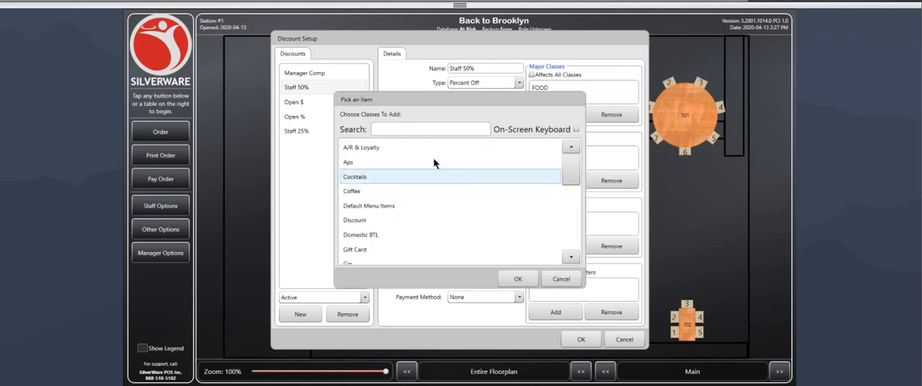
scroll(435, 213, "down", 3)
left_click(365, 153)
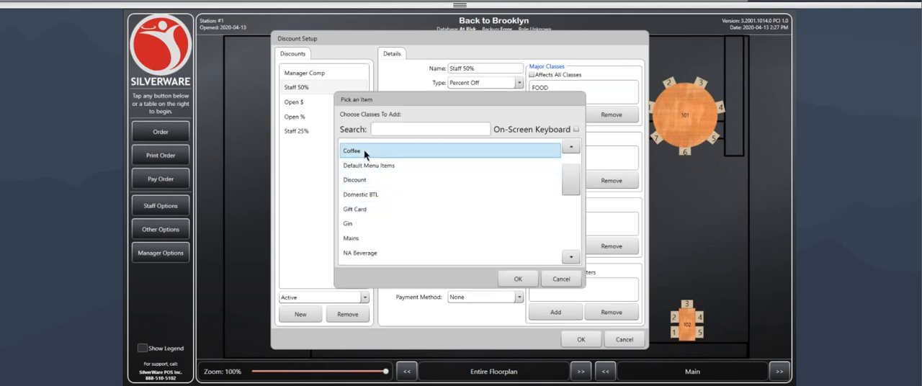
left_click(524, 283)
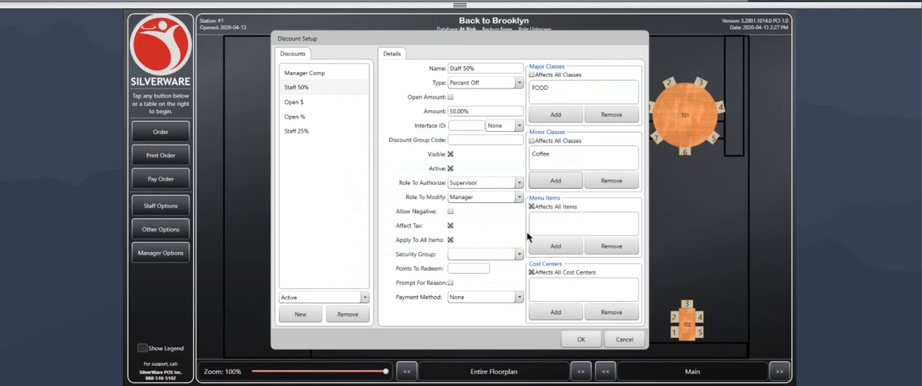
left_click(563, 153)
left_click(559, 154)
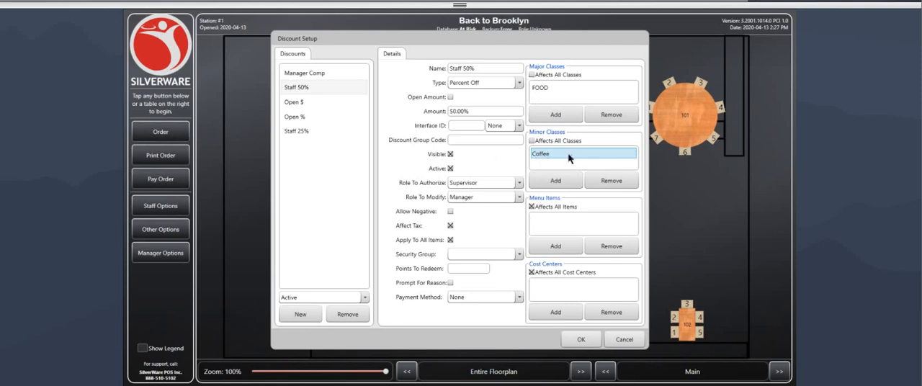
left_click(605, 179)
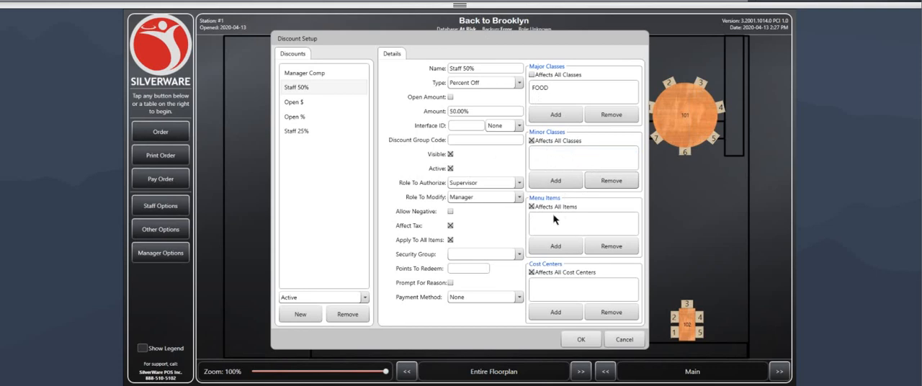
Step: Save the discount setup and open the void reasons configuration at the Food Cold reason's name
left_click(584, 340)
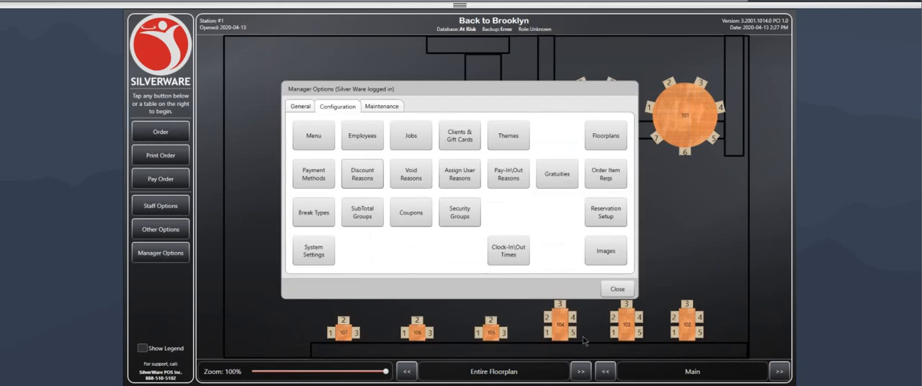
left_click(411, 175)
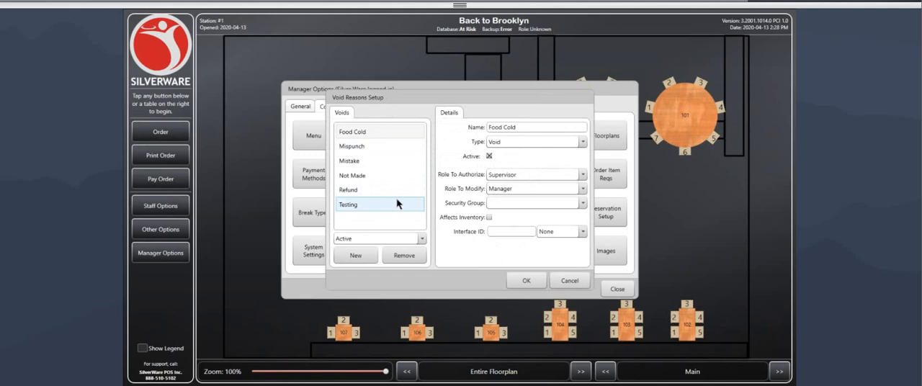
left_click_drag(525, 127, 484, 132)
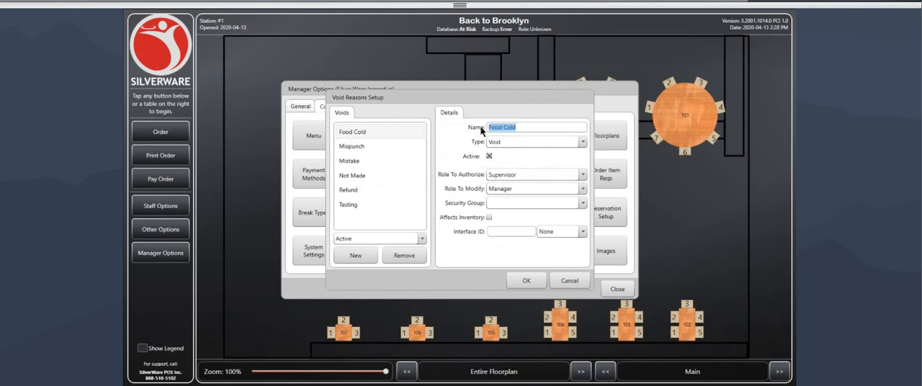
left_click(530, 127)
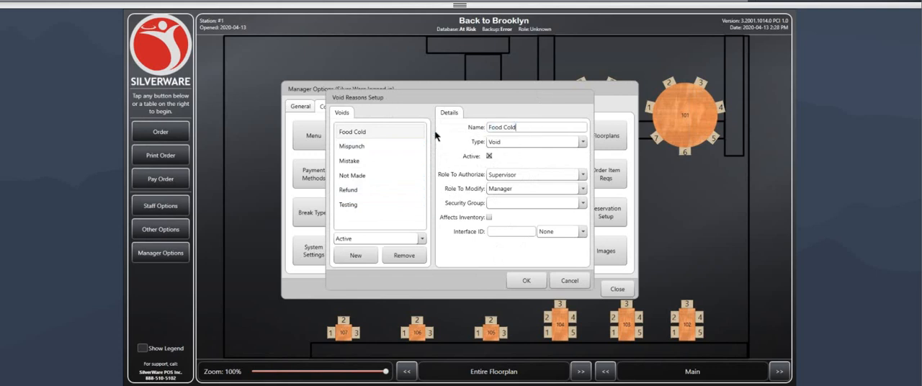
Step: Switch the Food Cold void reason's Role To Authorize to Server and back to Supervisor, and save the void reasons
left_click(514, 173)
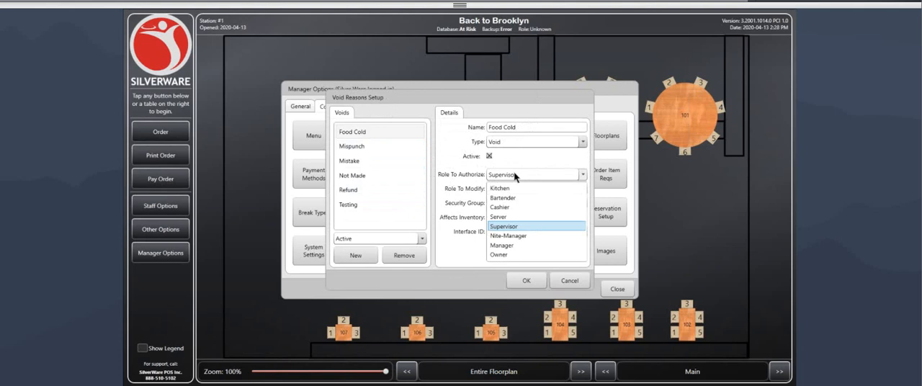
left_click(507, 227)
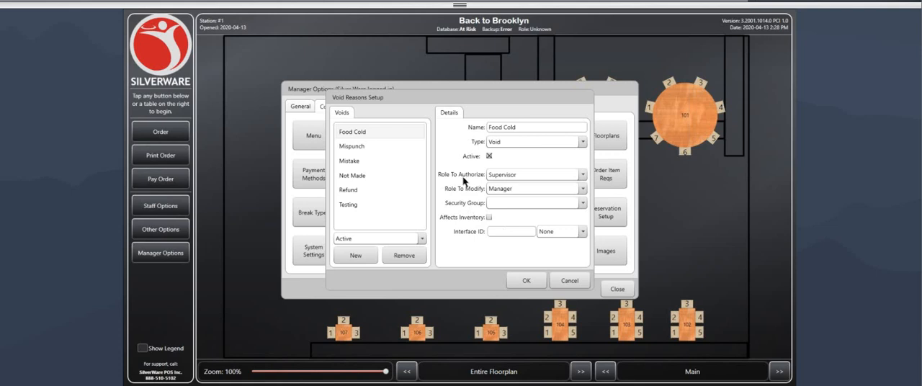
left_click(497, 175)
left_click(512, 218)
left_click(497, 175)
left_click(511, 229)
left_click(526, 282)
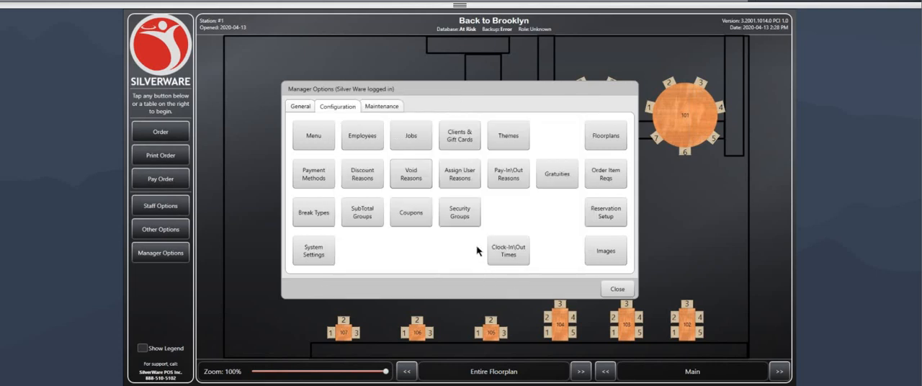
Step: Create a new reason of type Pay-In\Pay-Out in the pay-in/out reasons configuration and name it "DJ"
left_click(458, 173)
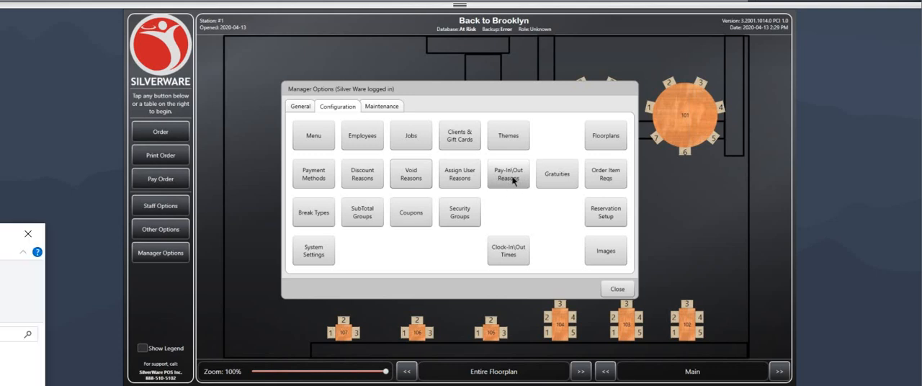
left_click(512, 180)
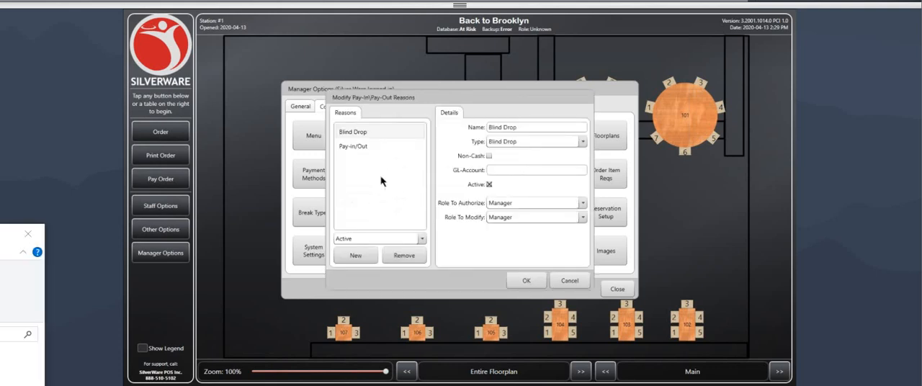
left_click(359, 147)
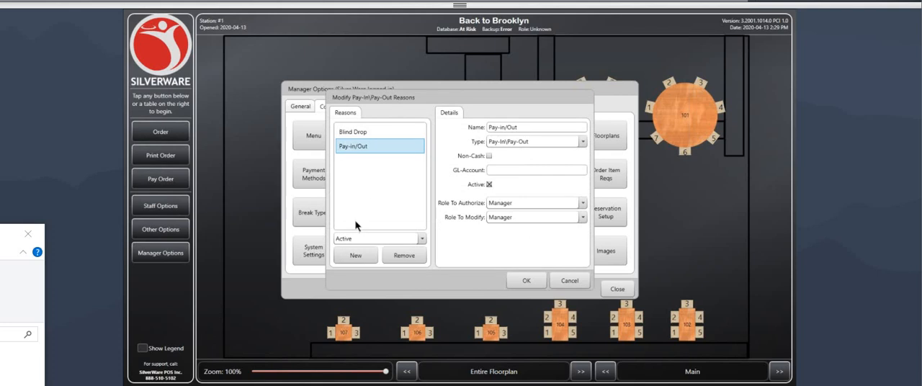
left_click(356, 255)
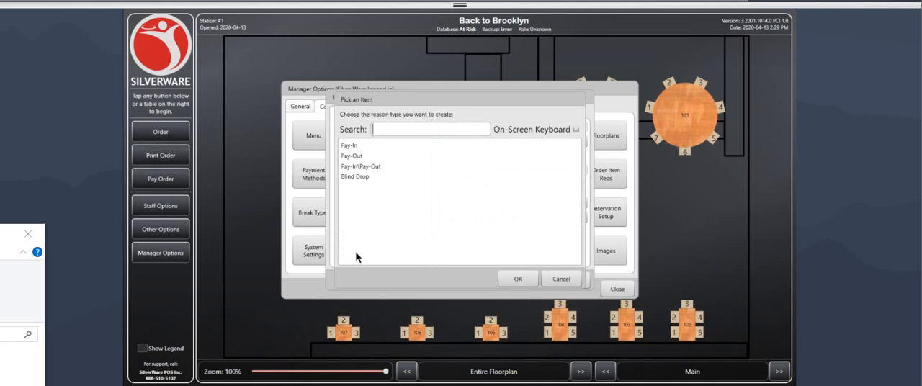
left_click(345, 155)
left_click(383, 165)
left_click(365, 167)
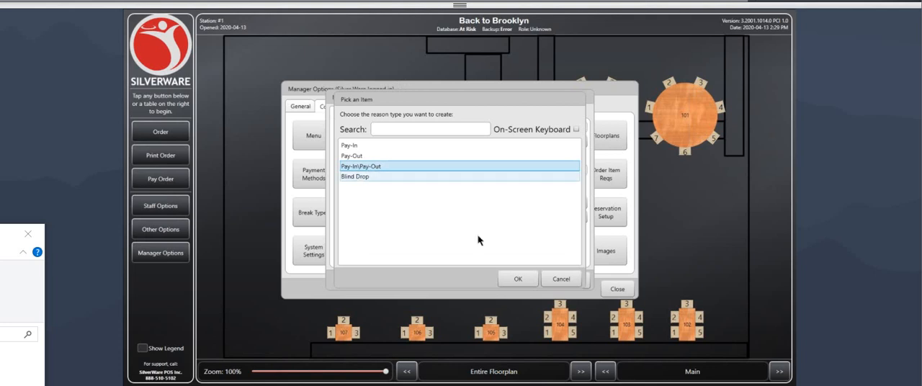
left_click(518, 280)
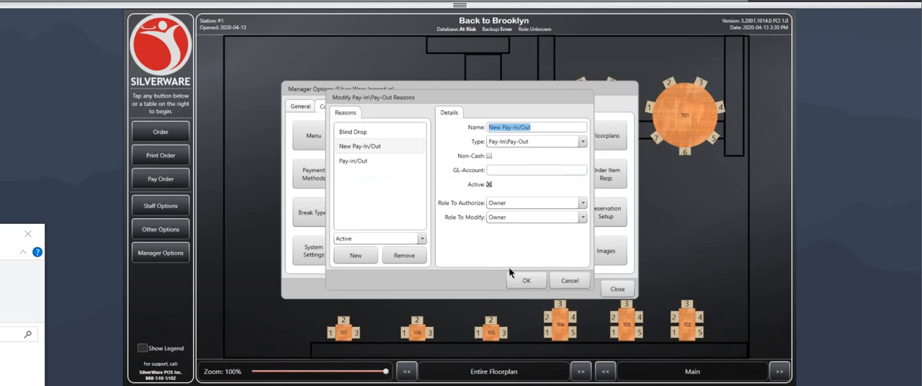
type("DJ")
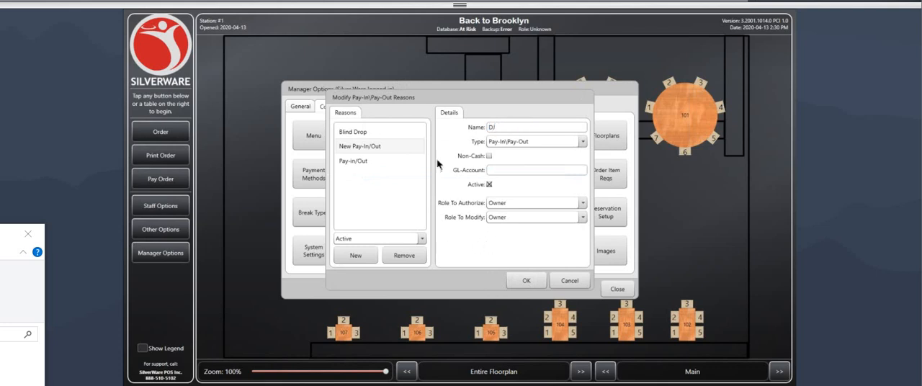
Step: Set the DJ reason's Role To Authorize to Server and its Role To Modify to Manager
left_click(514, 204)
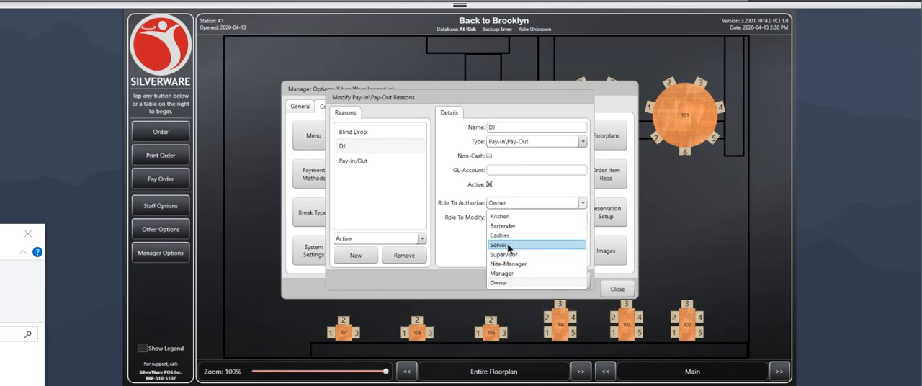
left_click(507, 245)
left_click(508, 212)
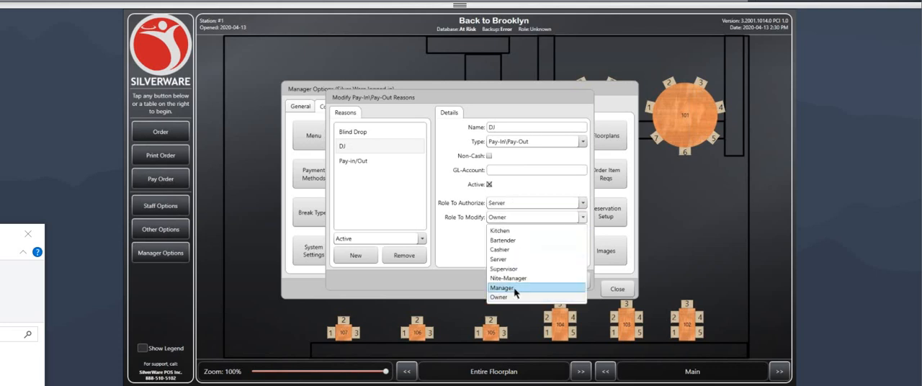
left_click(509, 290)
Step: Try Manager as the DJ reason's Role To Authorize, and settle on Bartender
left_click(507, 206)
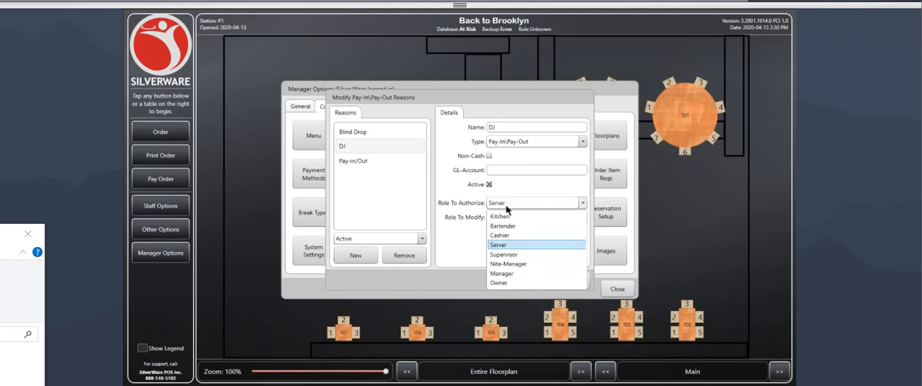
left_click(510, 274)
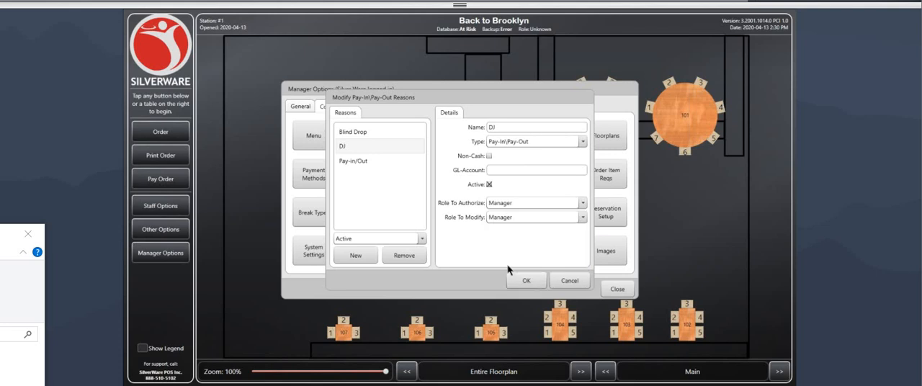
left_click(510, 204)
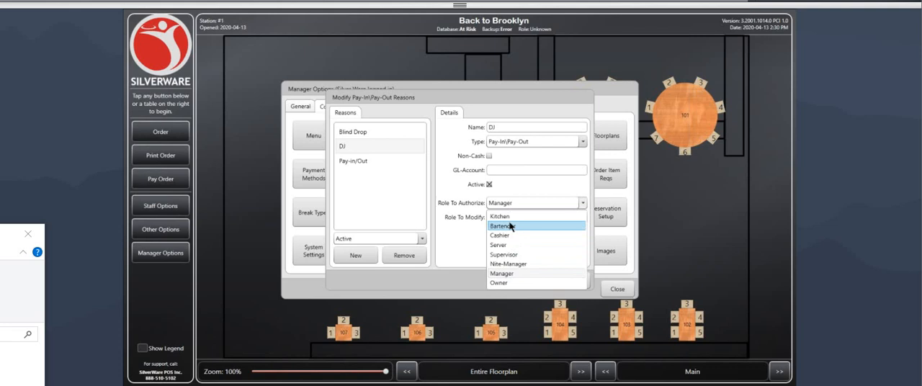
left_click(510, 226)
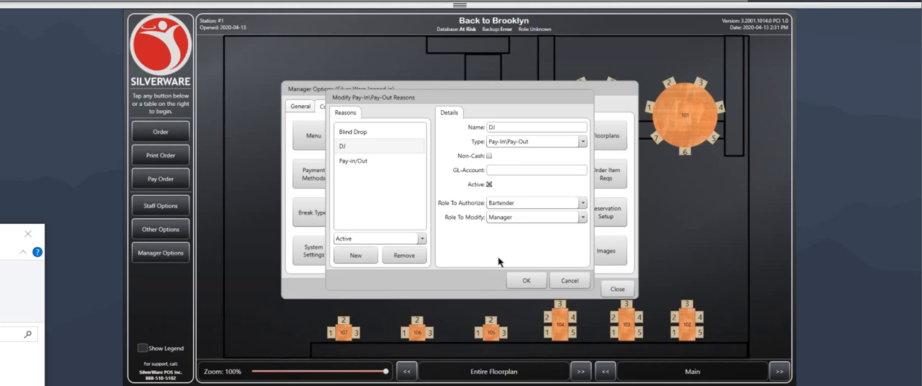
Step: Save the pay-in/out reasons, close the manager options, and open a new Pay-In\Pay-Out transaction from the staff options
left_click(528, 282)
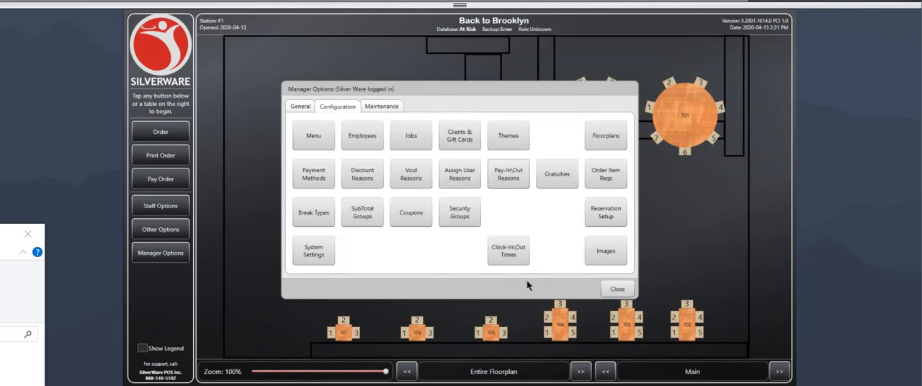
left_click(617, 289)
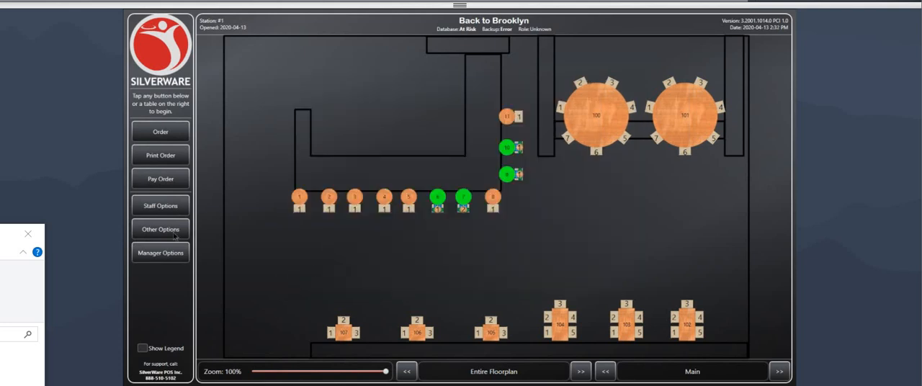
left_click(175, 207)
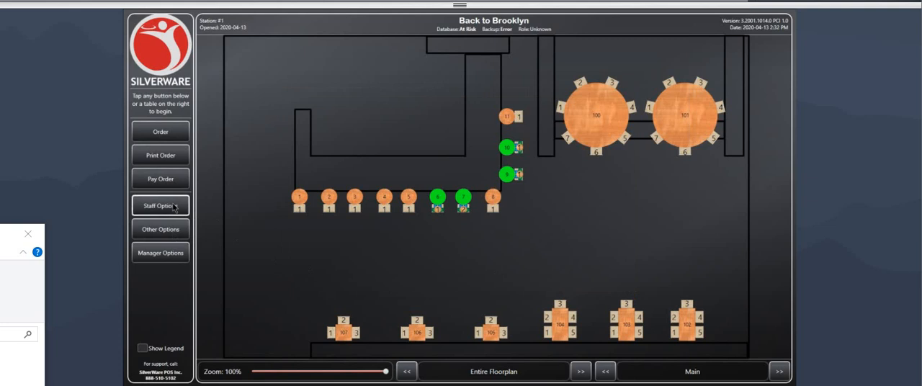
left_click(173, 211)
key("Return")
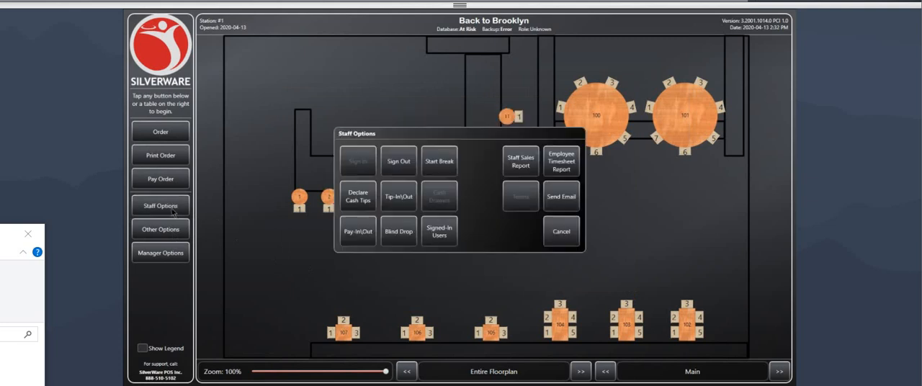
left_click(364, 231)
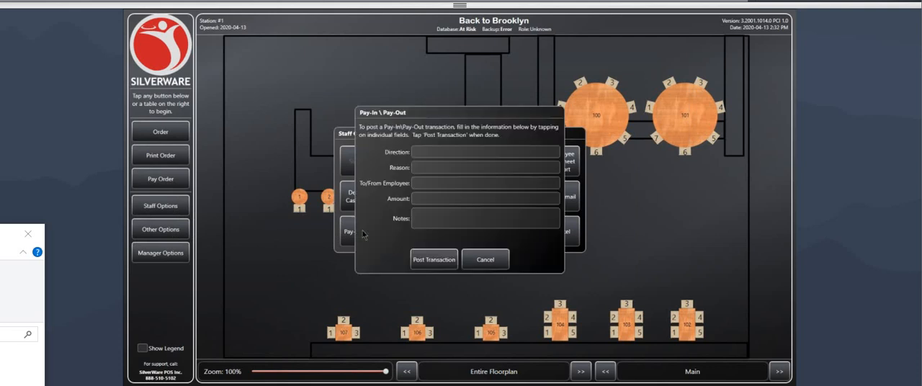
Step: Set the transaction's direction to Pay-Out of the till and its reason to DJ
left_click(425, 152)
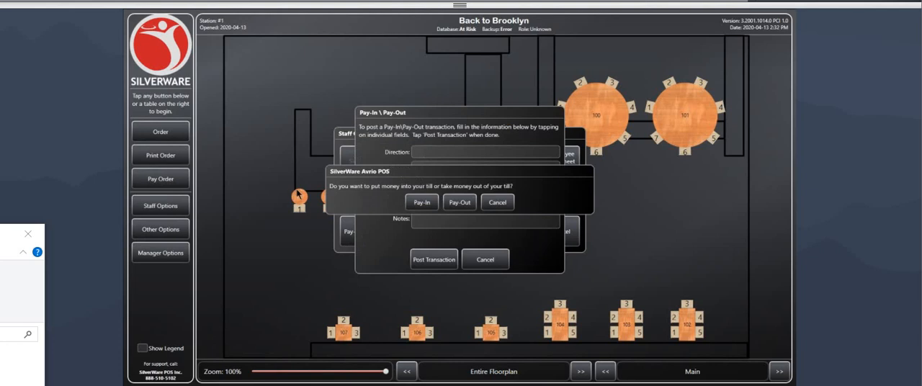
left_click(461, 203)
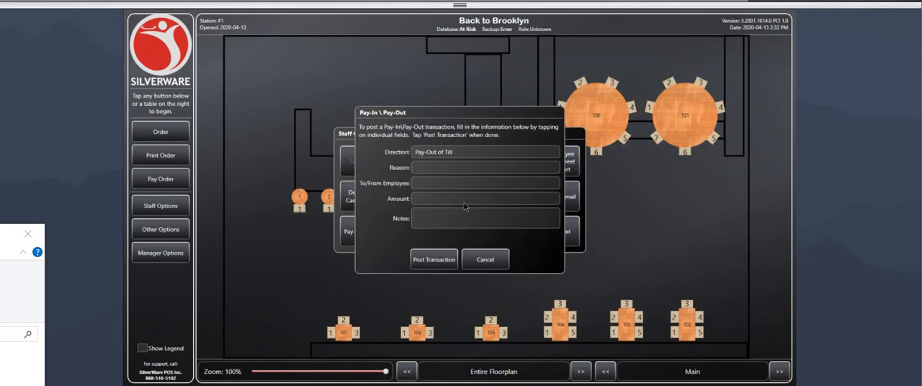
left_click(427, 168)
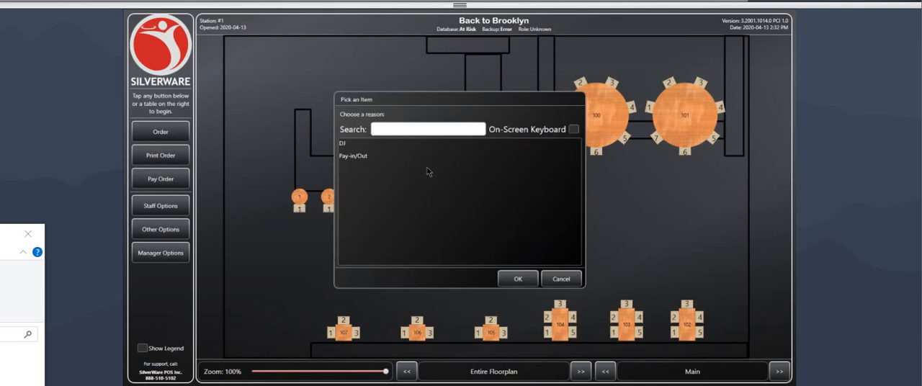
left_click(344, 147)
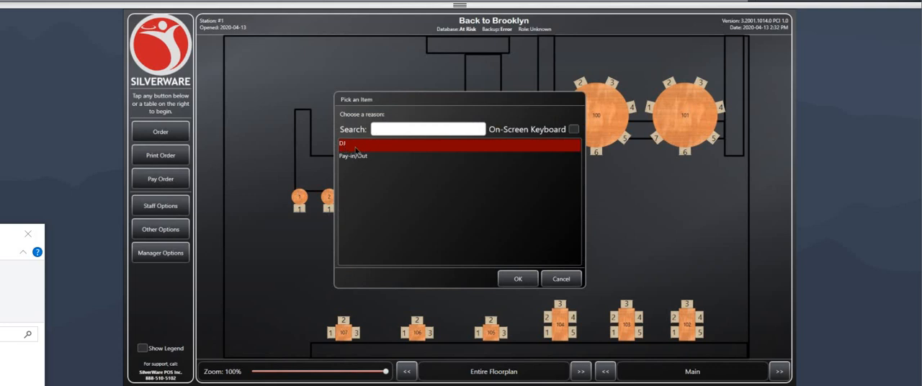
left_click(520, 279)
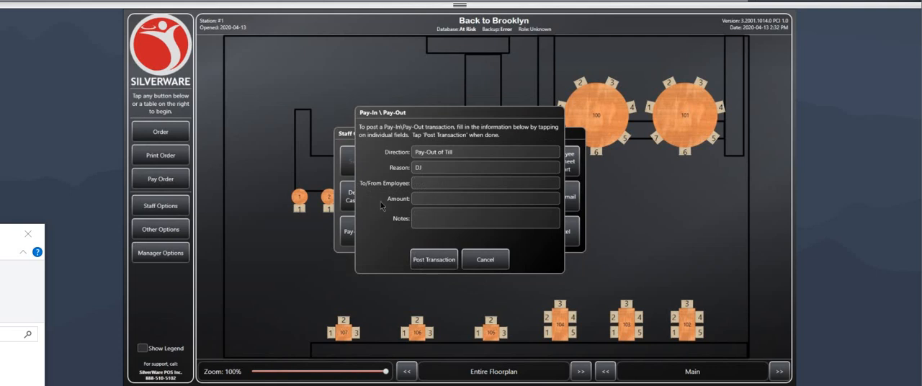
Step: Enter an amount of $300.00 and the note "He was great", post the pay-out transaction, and leave the staff options
left_click(427, 203)
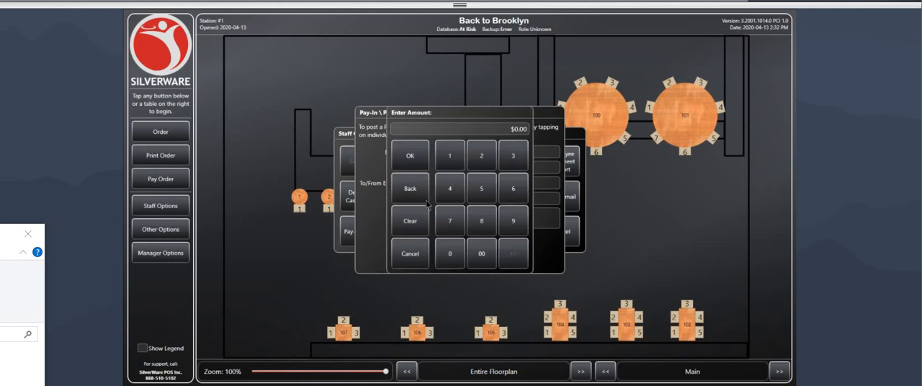
type("300.00")
left_click(414, 152)
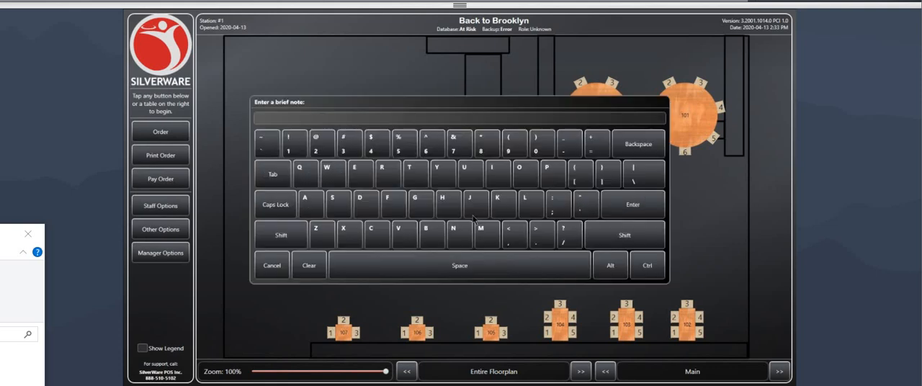
type("He was great")
left_click(654, 207)
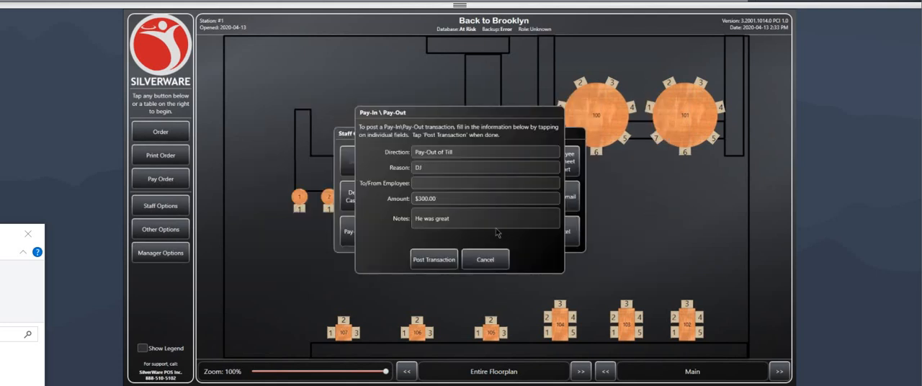
left_click(442, 267)
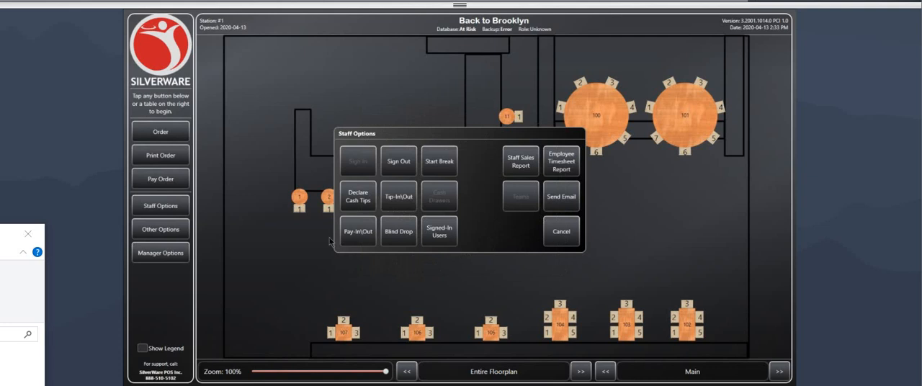
left_click(562, 232)
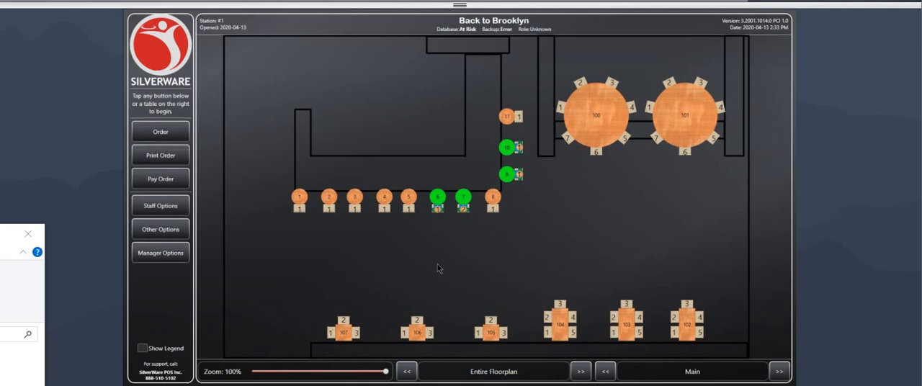
Step: Enter the password for the manager options and bring up the configuration options
left_click(183, 258)
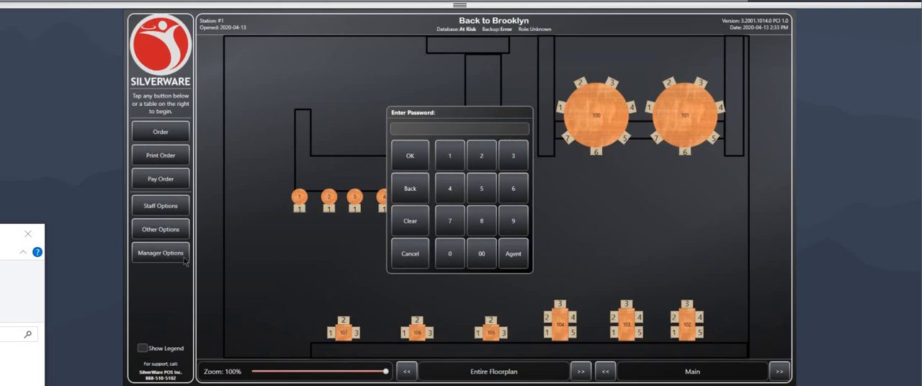
key("Return")
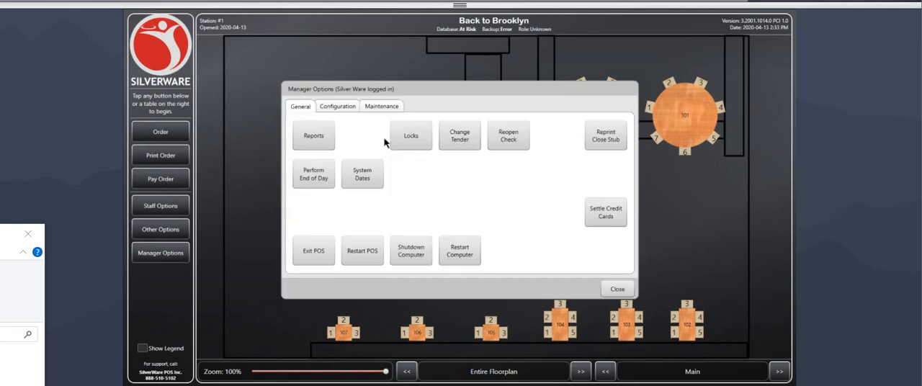
left_click(349, 110)
Step: Review the Blind Drop entry in the pay-in/out reasons configuration and close it
left_click(507, 176)
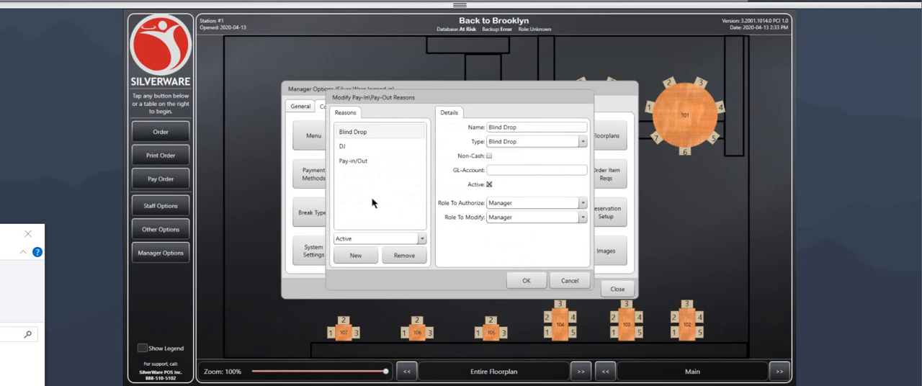
left_click(533, 283)
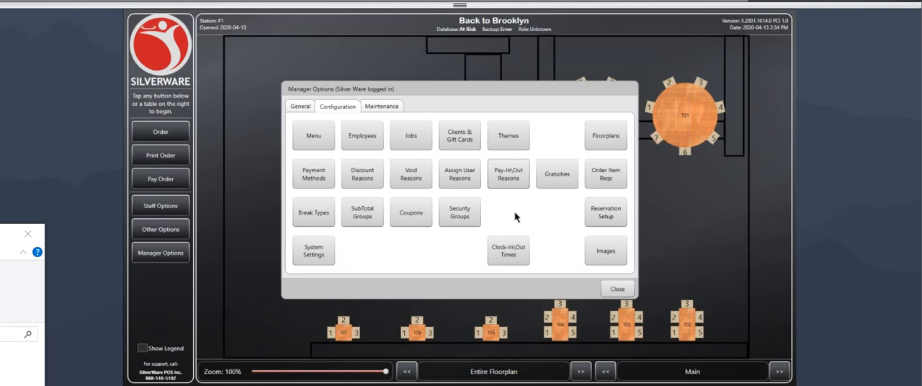
left_click(509, 176)
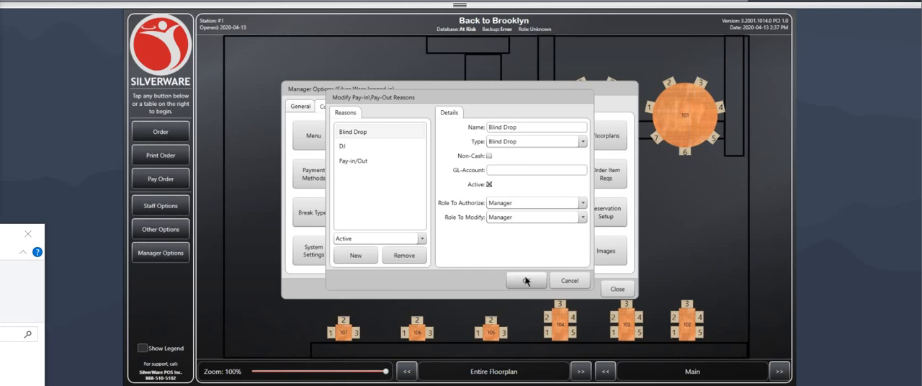
left_click(525, 282)
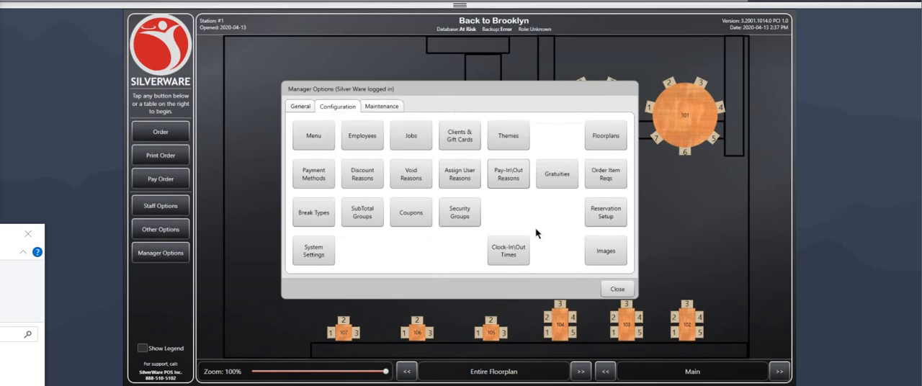
Step: Open the gratuities configuration and examine the Type and Classification choices of the 15% gratuity
left_click(560, 174)
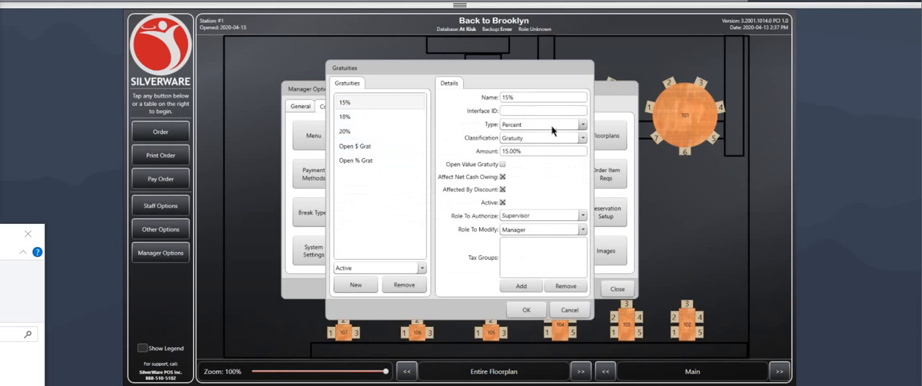
left_click_drag(530, 96, 489, 99)
left_click(536, 126)
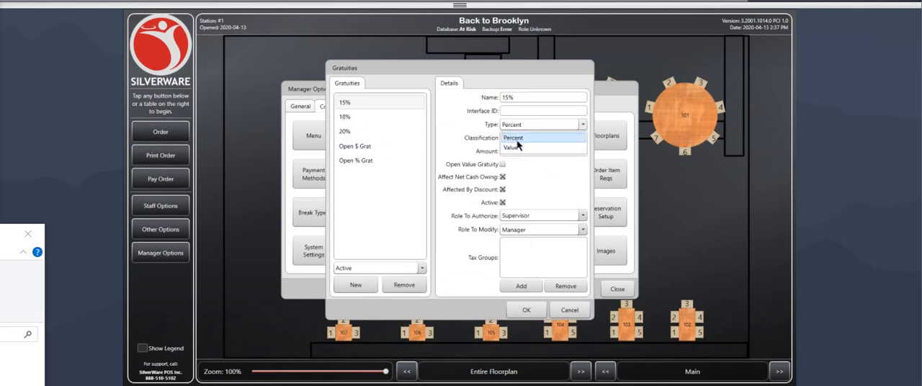
left_click(513, 139)
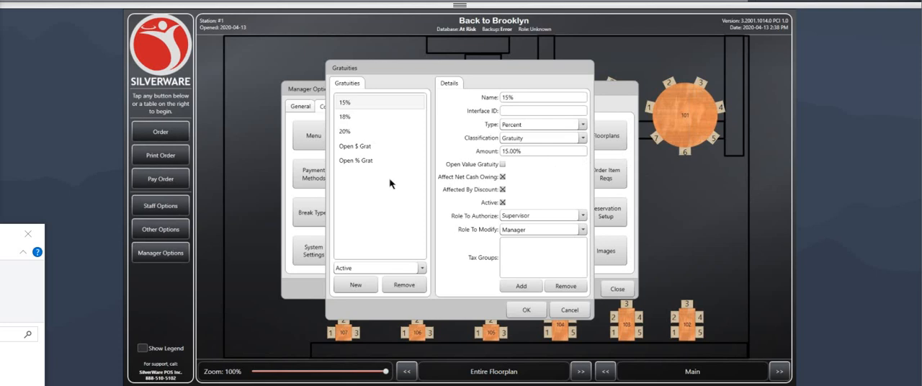
left_click(528, 134)
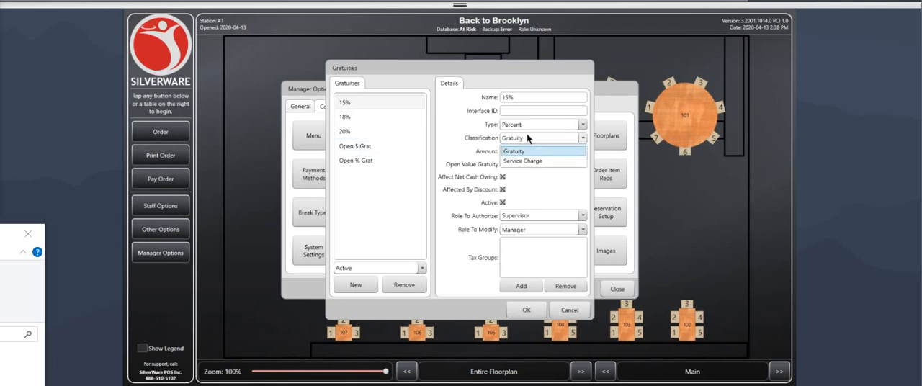
left_click(528, 135)
left_click(528, 136)
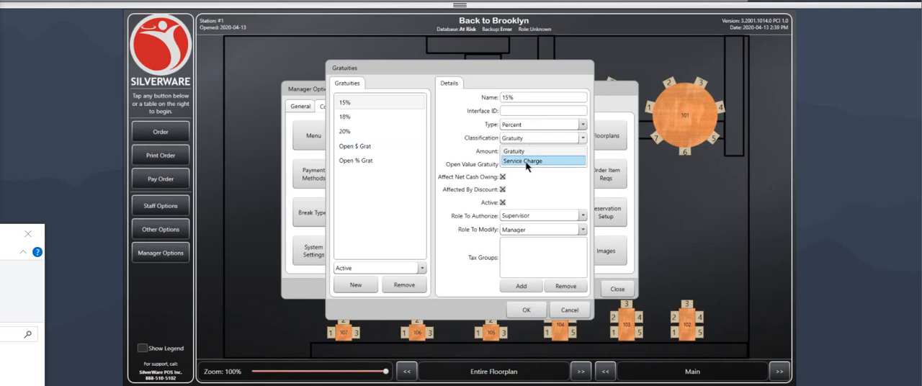
left_click(531, 151)
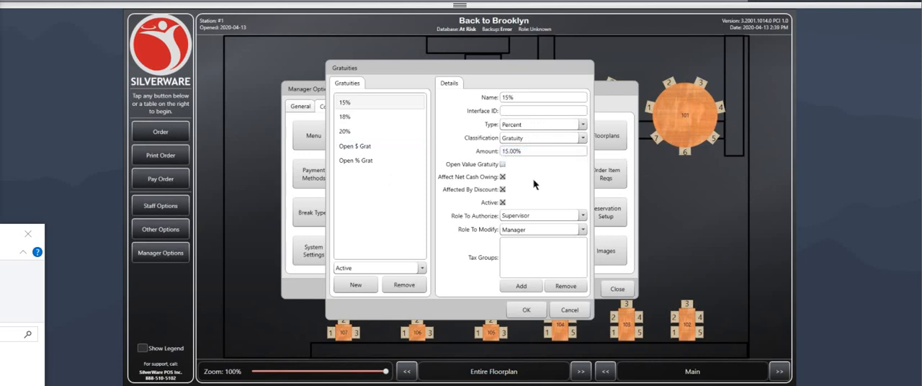
Step: Examine the 15% gratuity's Amount and its Role To Authorize choices, and close the gratuities configuration
left_click_drag(524, 151, 495, 154)
left_click(523, 151)
left_click(519, 216)
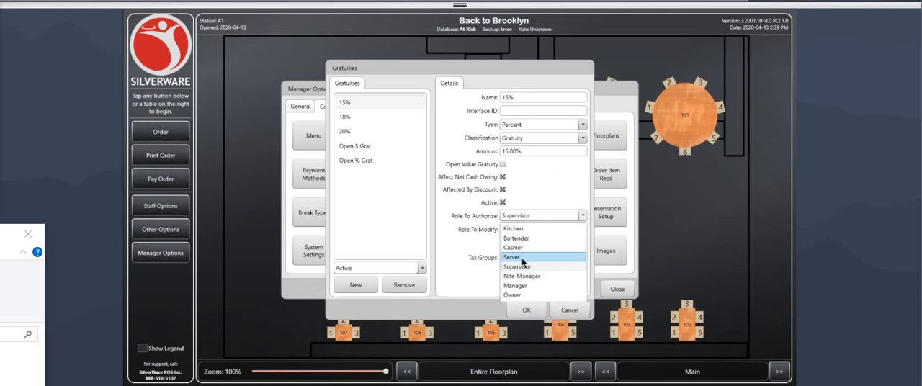
left_click(461, 220)
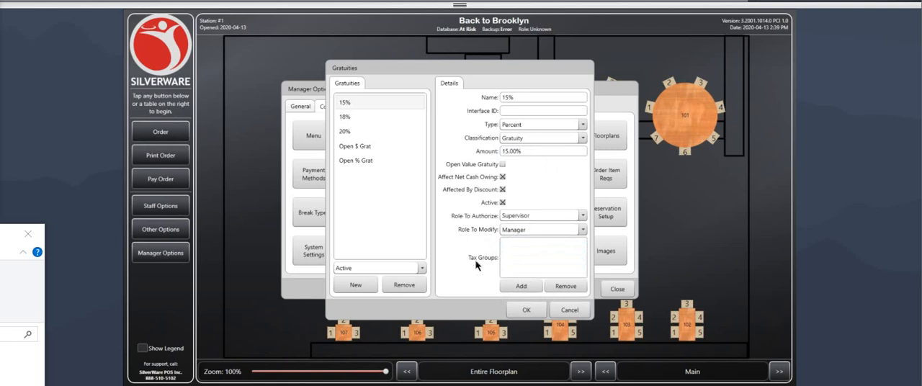
left_click(533, 313)
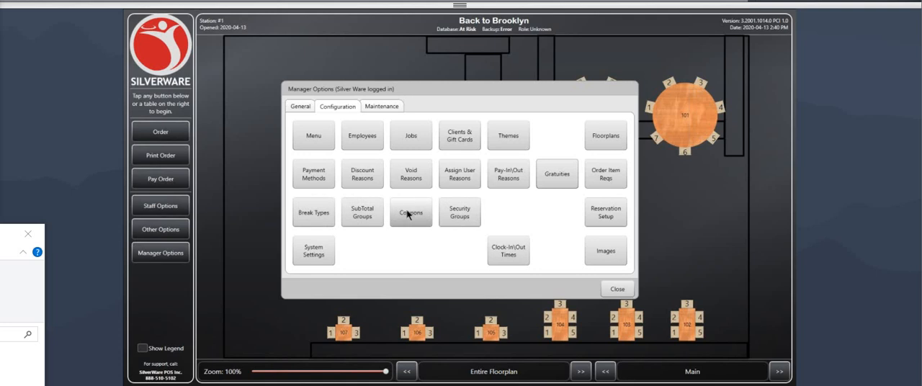
Step: In the clock-in/out times, modify the bartender's shift to start at 11:00 AM on April 13, 2020
left_click(506, 252)
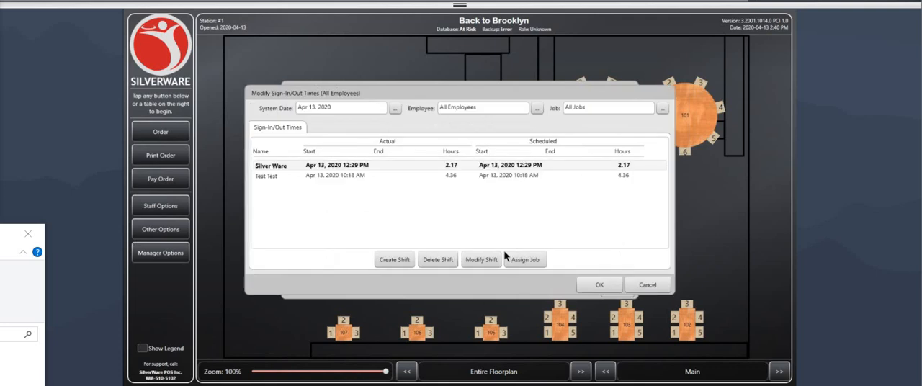
left_click(363, 180)
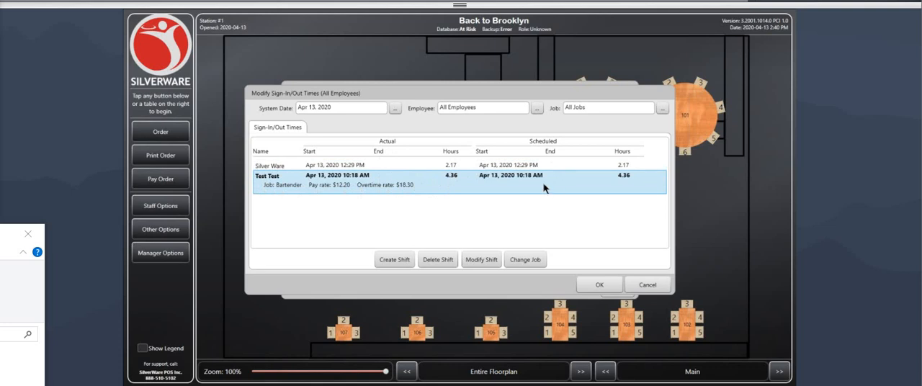
left_click(484, 261)
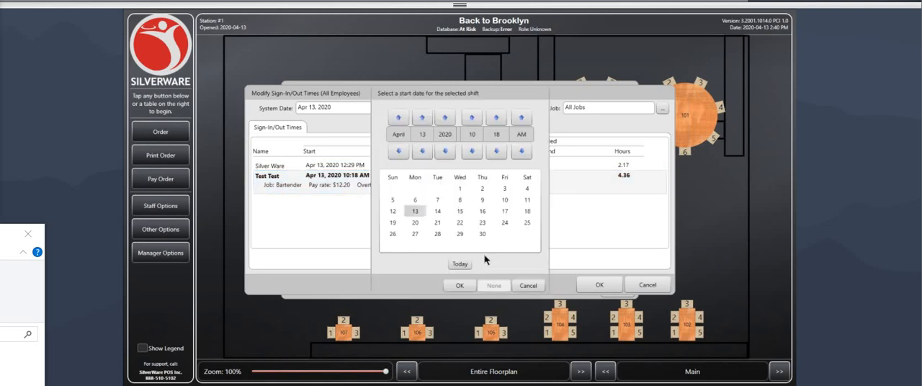
left_click(477, 119)
left_click(496, 136)
left_click(503, 147)
left_click(459, 286)
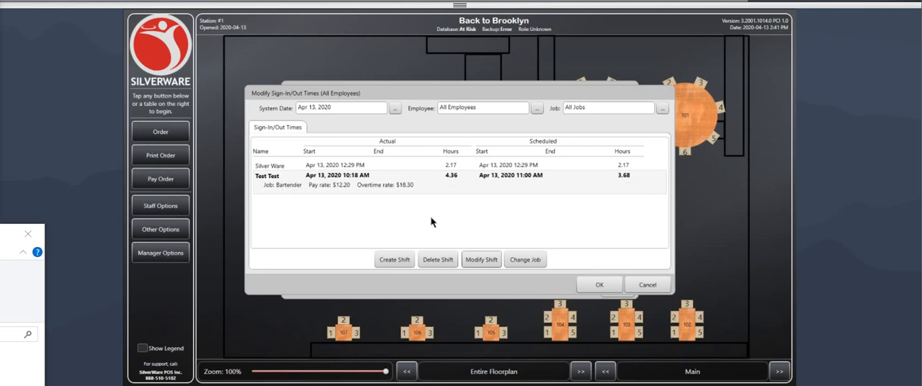
Step: Change the job of the bartender's April 13, 2020 shift to Server with a pay rate of $18.00
left_click(350, 190)
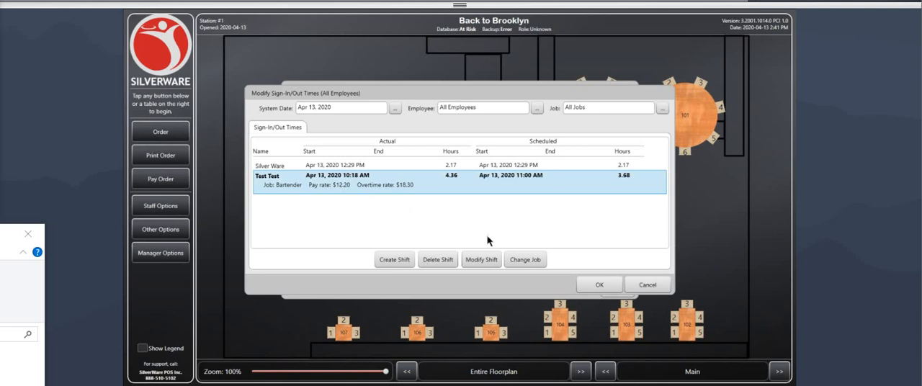
left_click(518, 262)
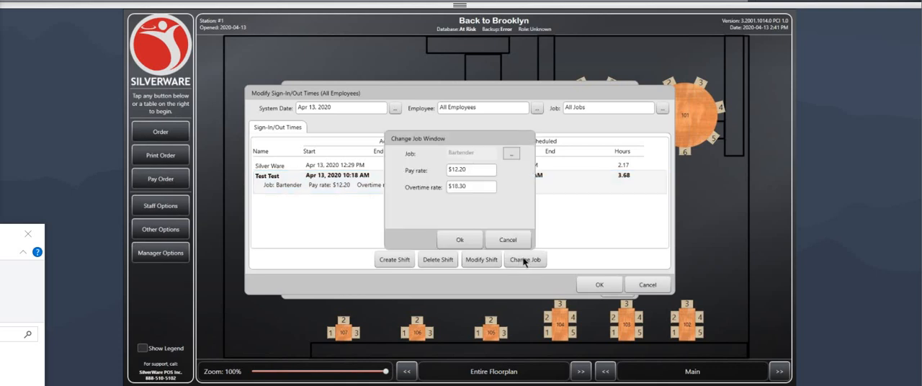
left_click(511, 153)
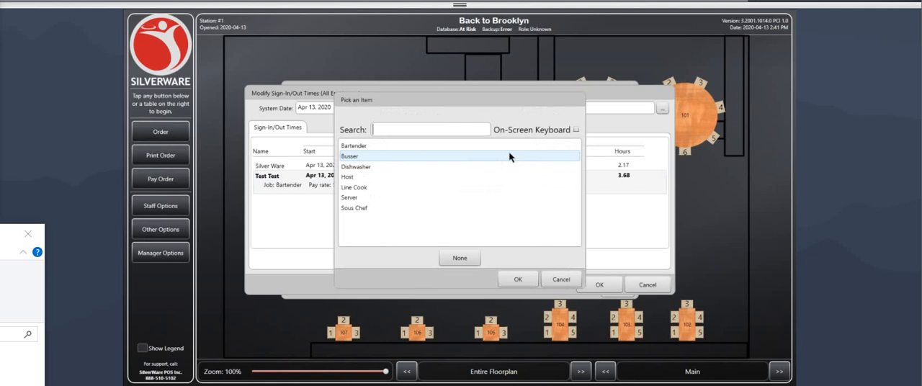
left_click(384, 197)
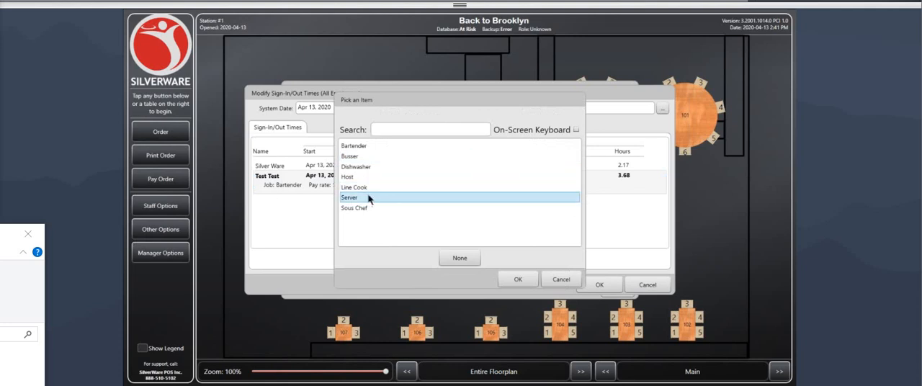
left_click(517, 279)
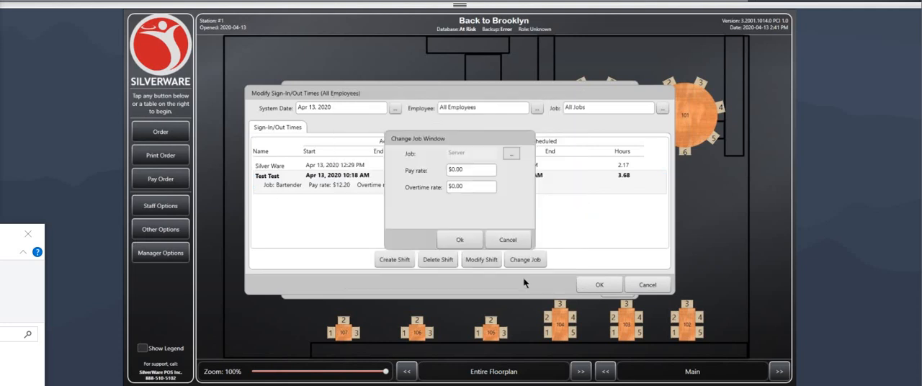
left_click_drag(472, 170, 450, 176)
type("18")
left_click(470, 188)
left_click(464, 240)
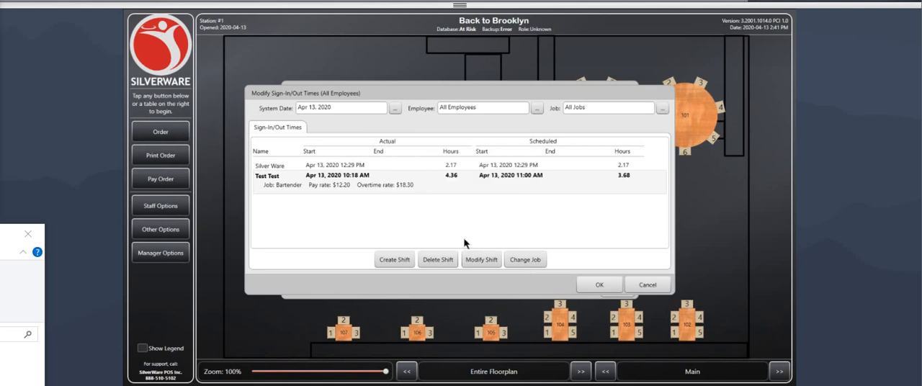
left_click(348, 179)
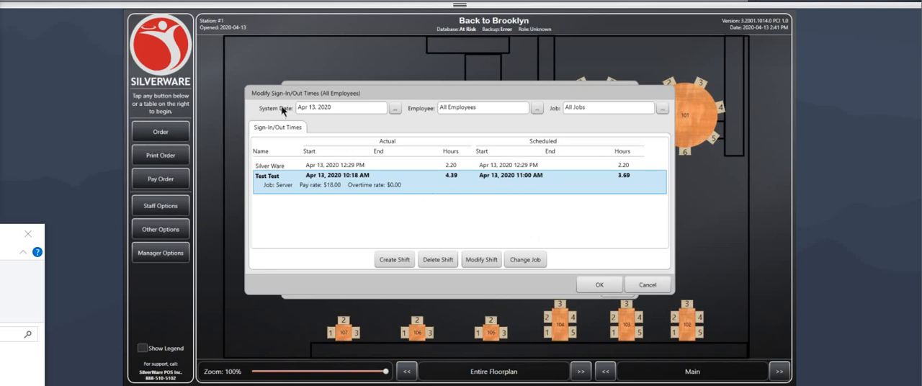
Step: Try out the System Date filter by picking April 3, 2020 in the calendar, and cancel the date selection
left_click(302, 105)
double_click(301, 105)
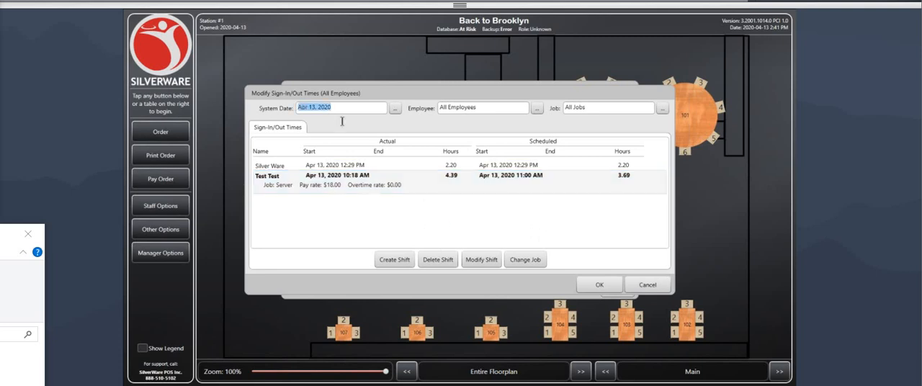
left_click(337, 109)
left_click(396, 108)
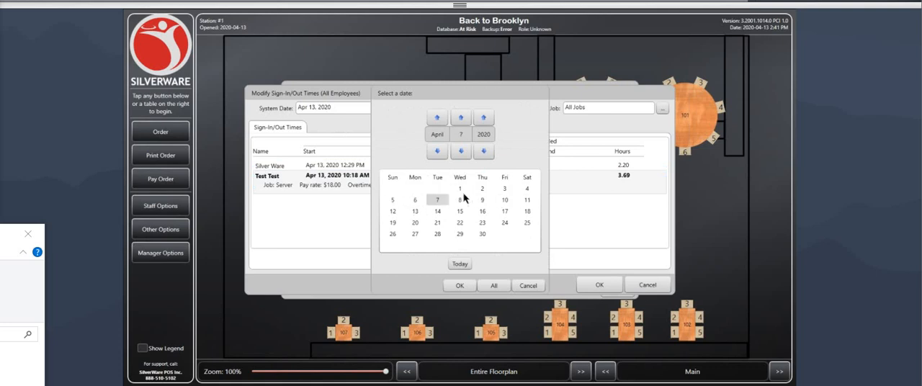
left_click(494, 188)
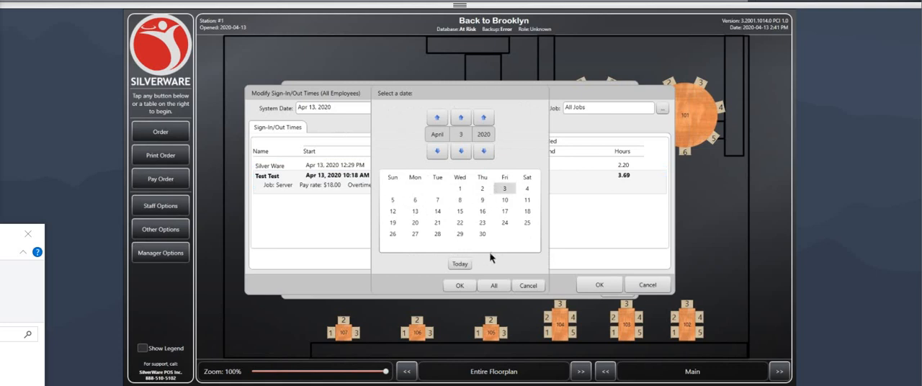
left_click(536, 286)
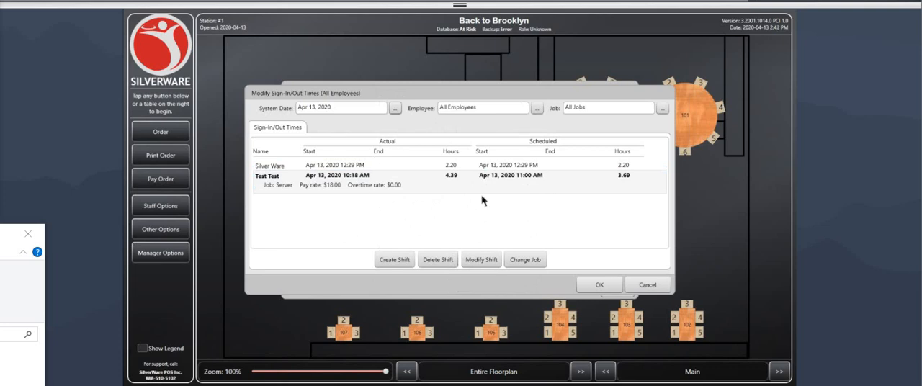
Step: Close the sign-in/out times without saving and open the menu configuration
left_click(648, 285)
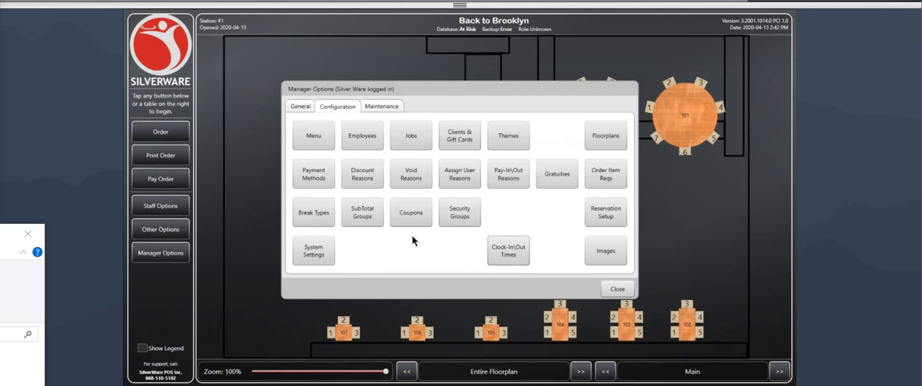
left_click(316, 142)
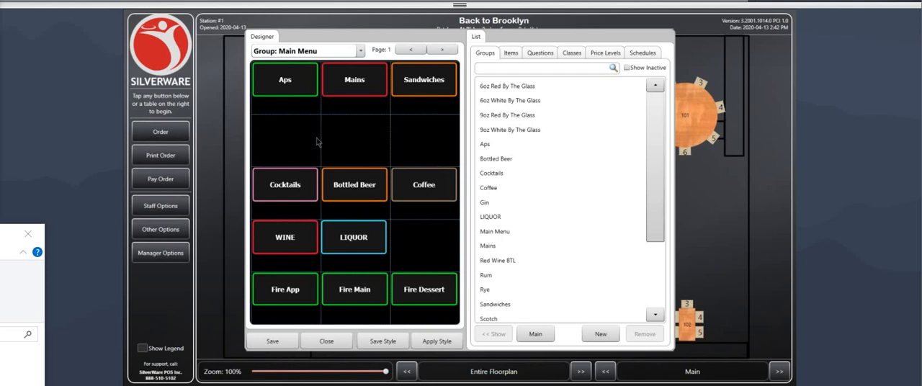